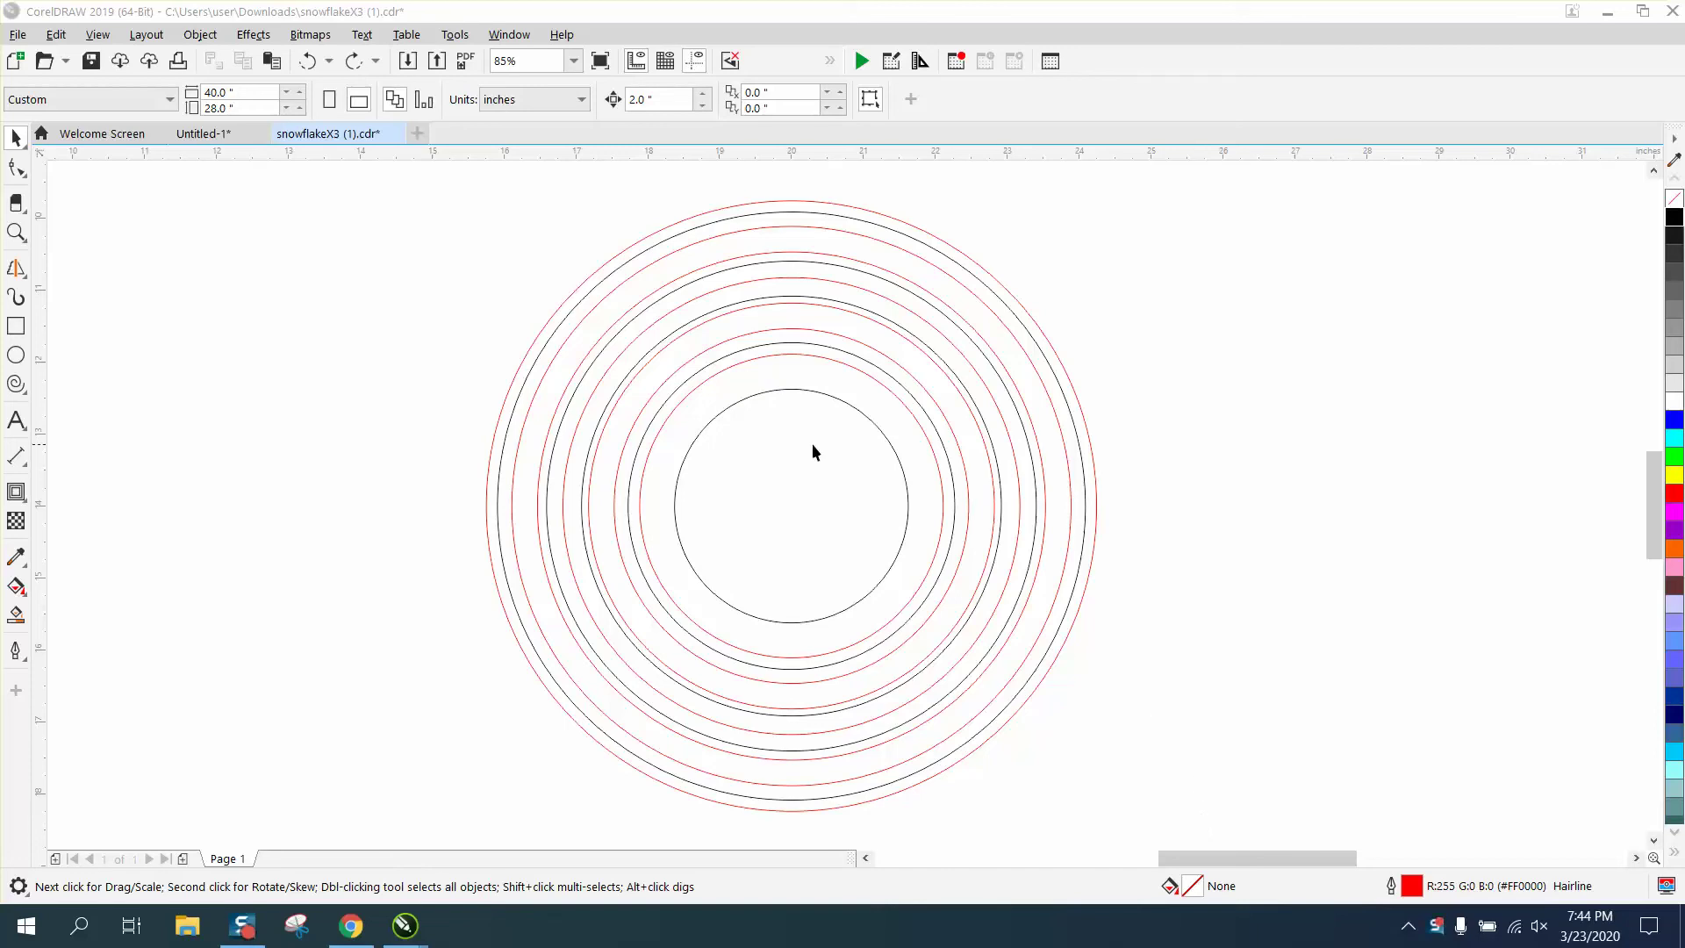
# Inspect the outer red and black circles, then open the Find and Replace docker from Edit
pyautogui.click(1048, 341)
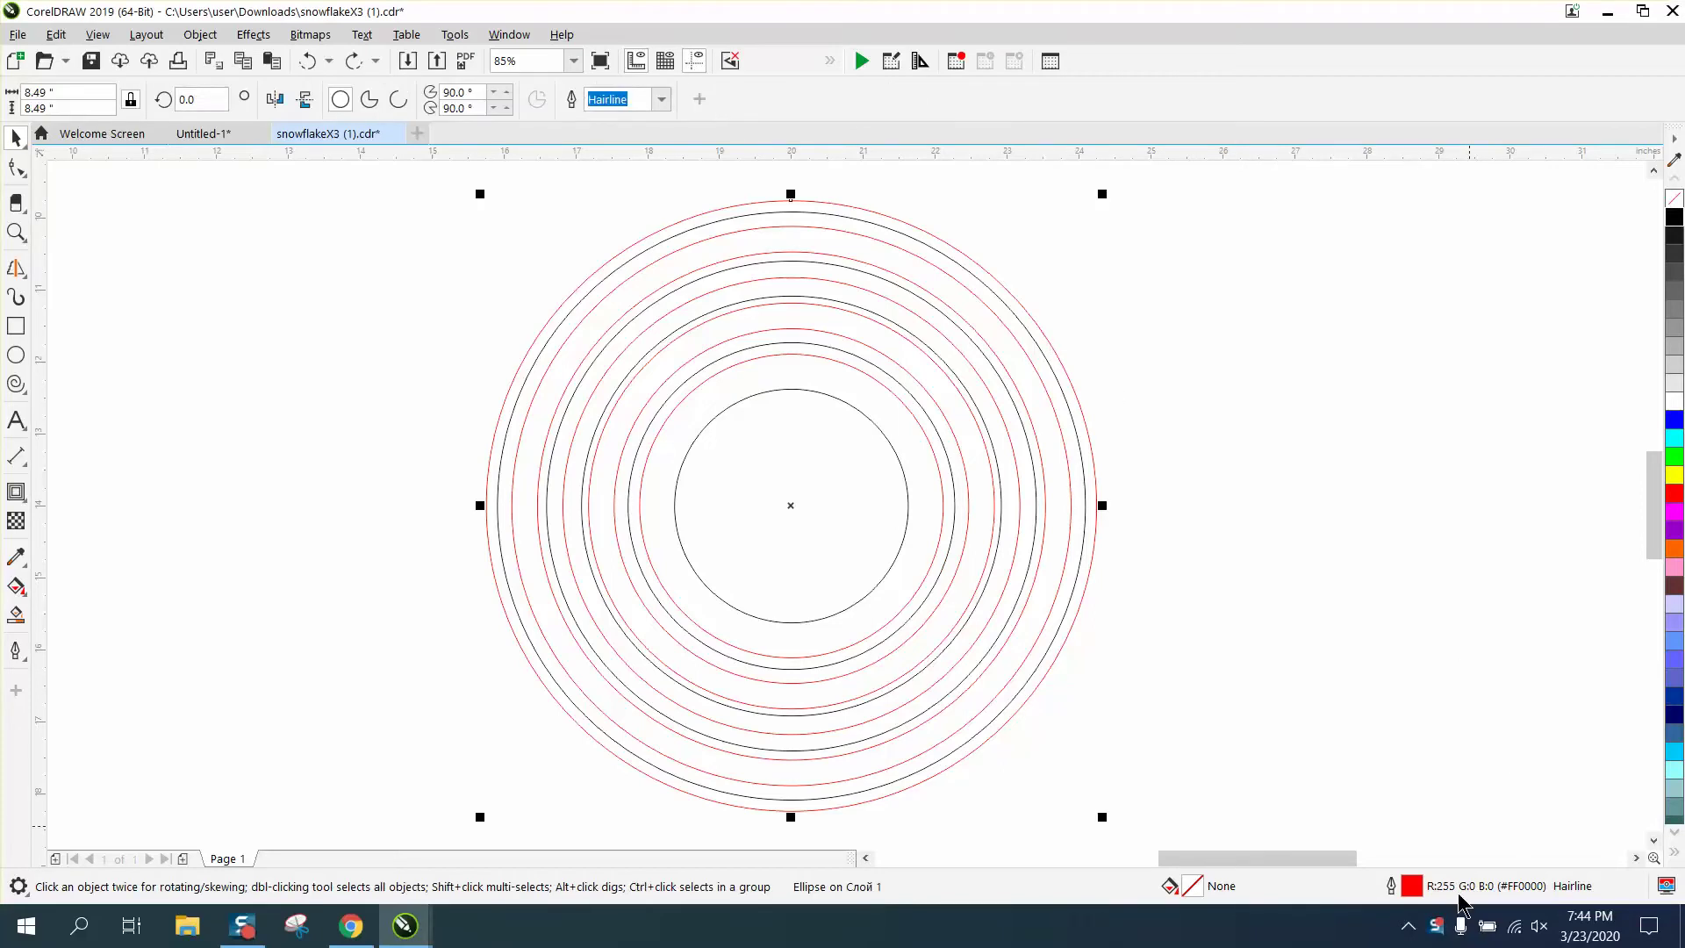
pyautogui.click(1452, 834)
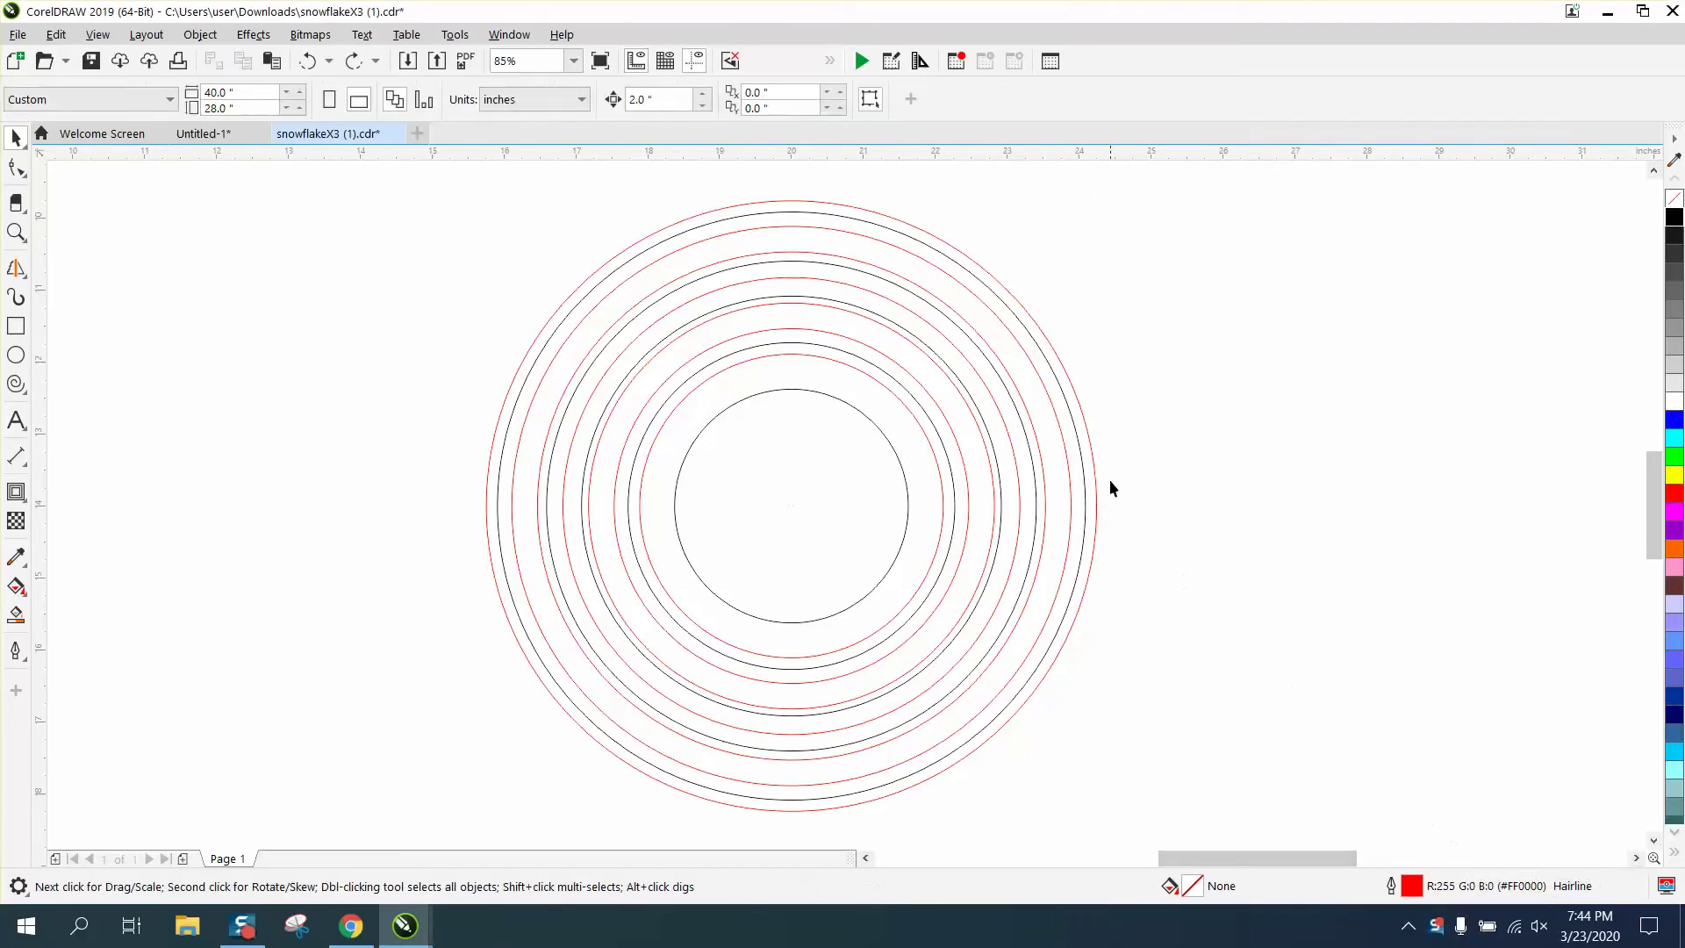
pyautogui.click(1078, 451)
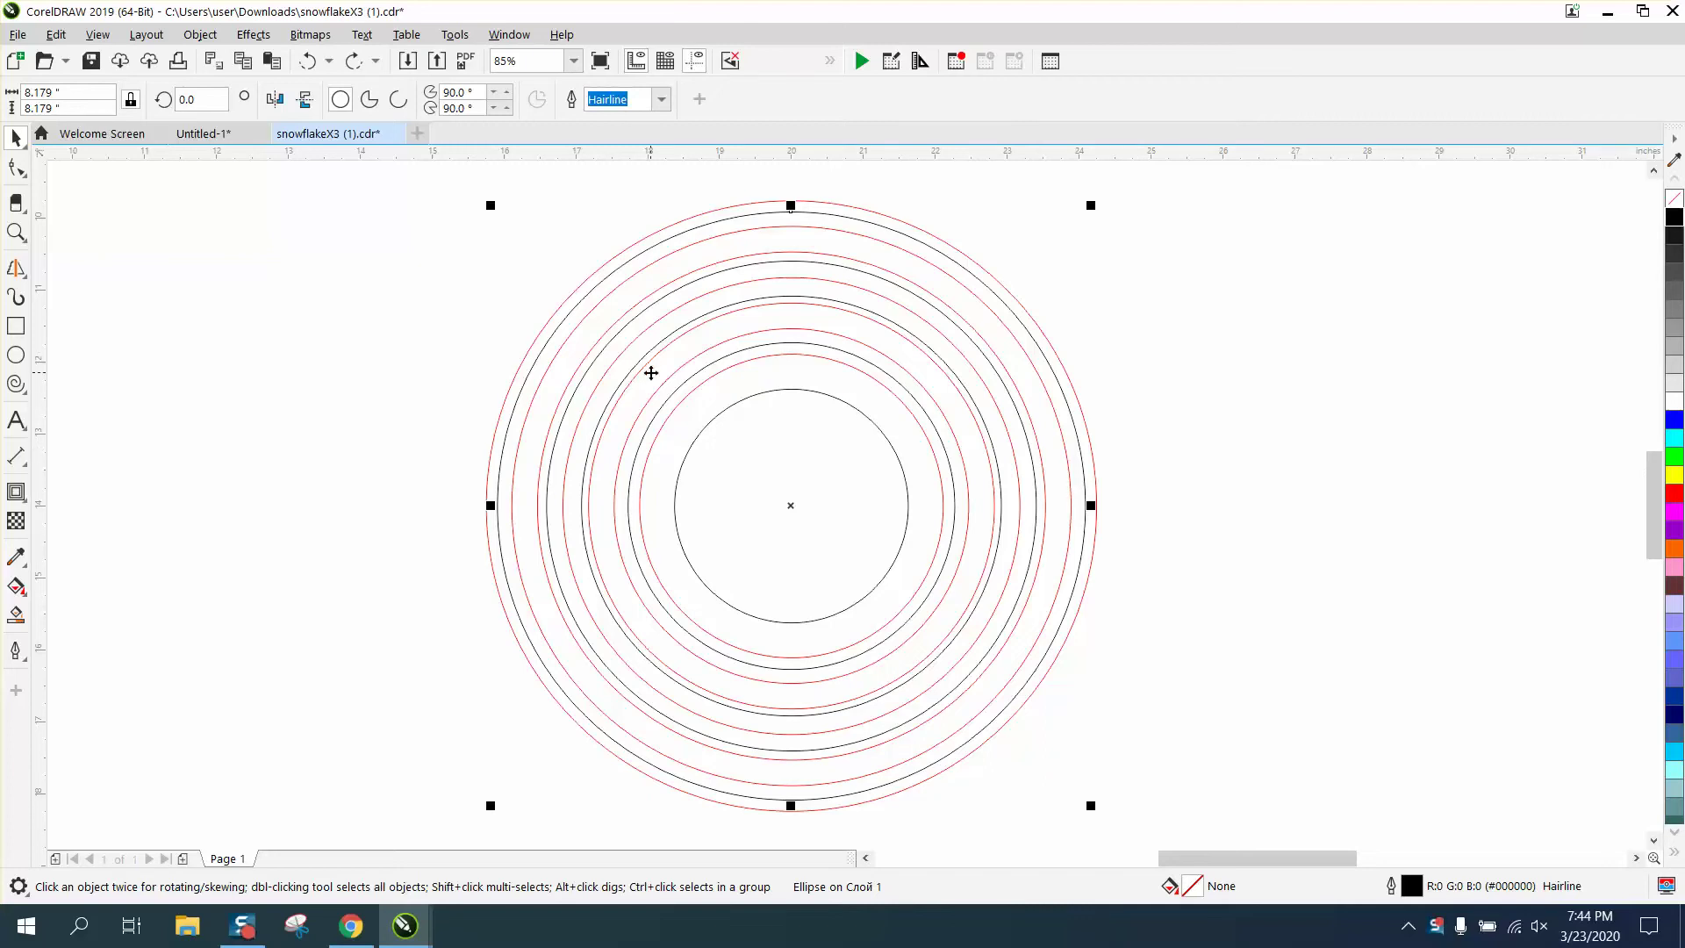
pyautogui.click(1174, 406)
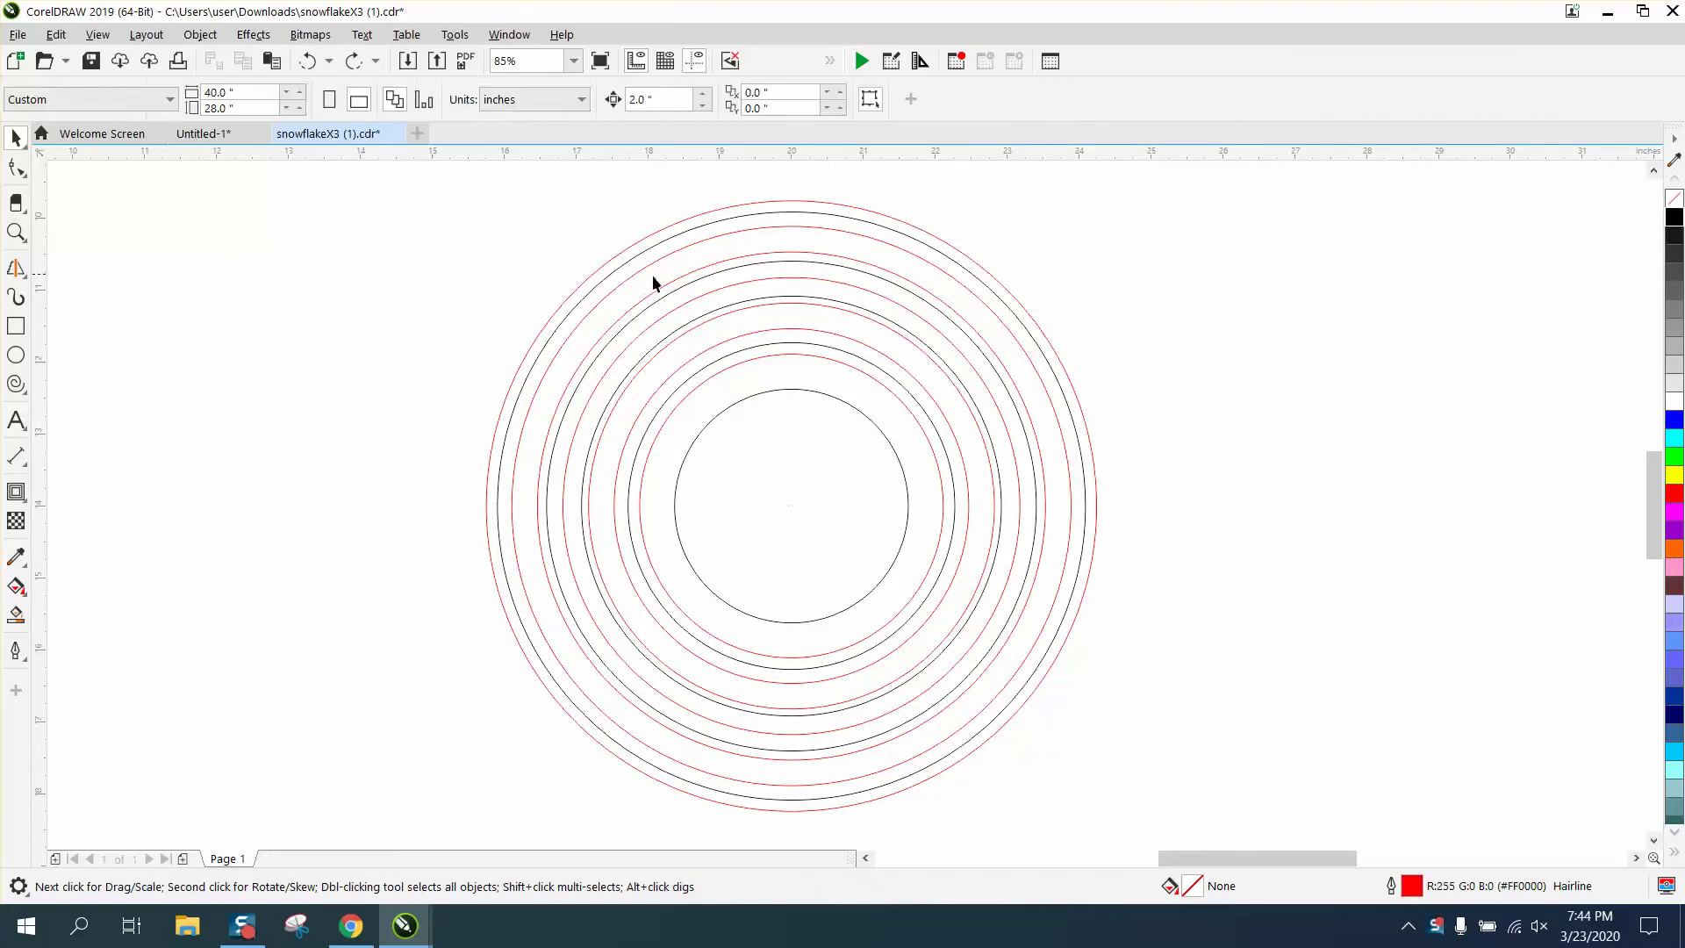
pyautogui.click(56, 36)
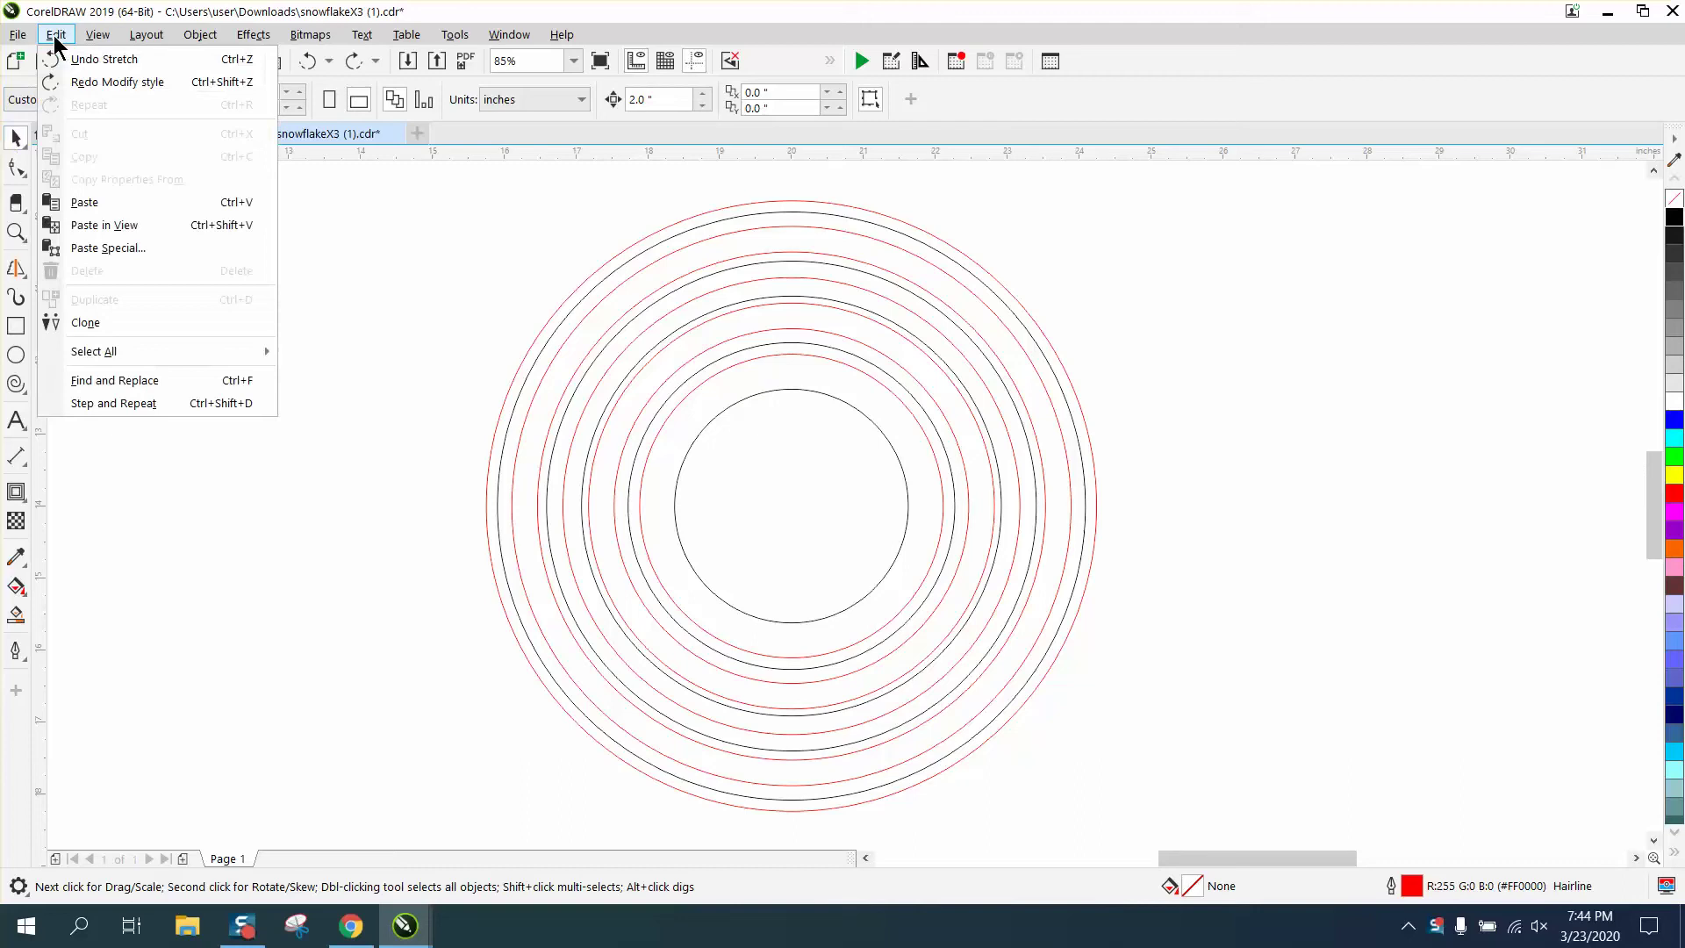
pyautogui.click(148, 379)
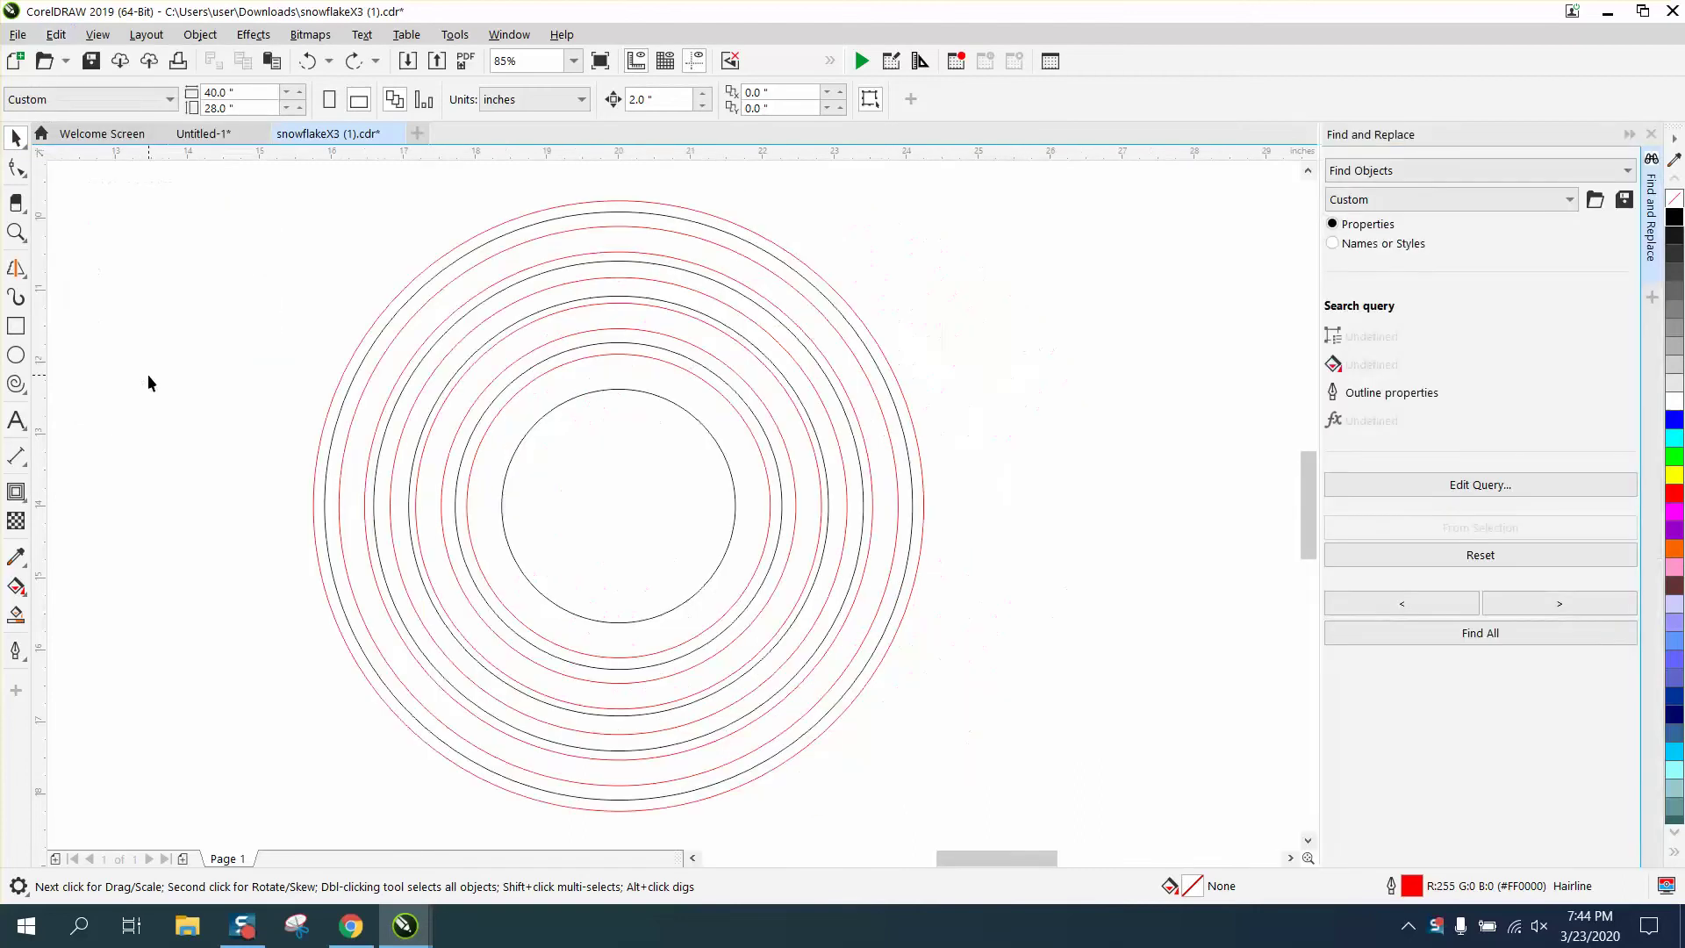
# Build an outline query for width under 0.1 in and red colour sampled from a circle
pyautogui.click(1483, 484)
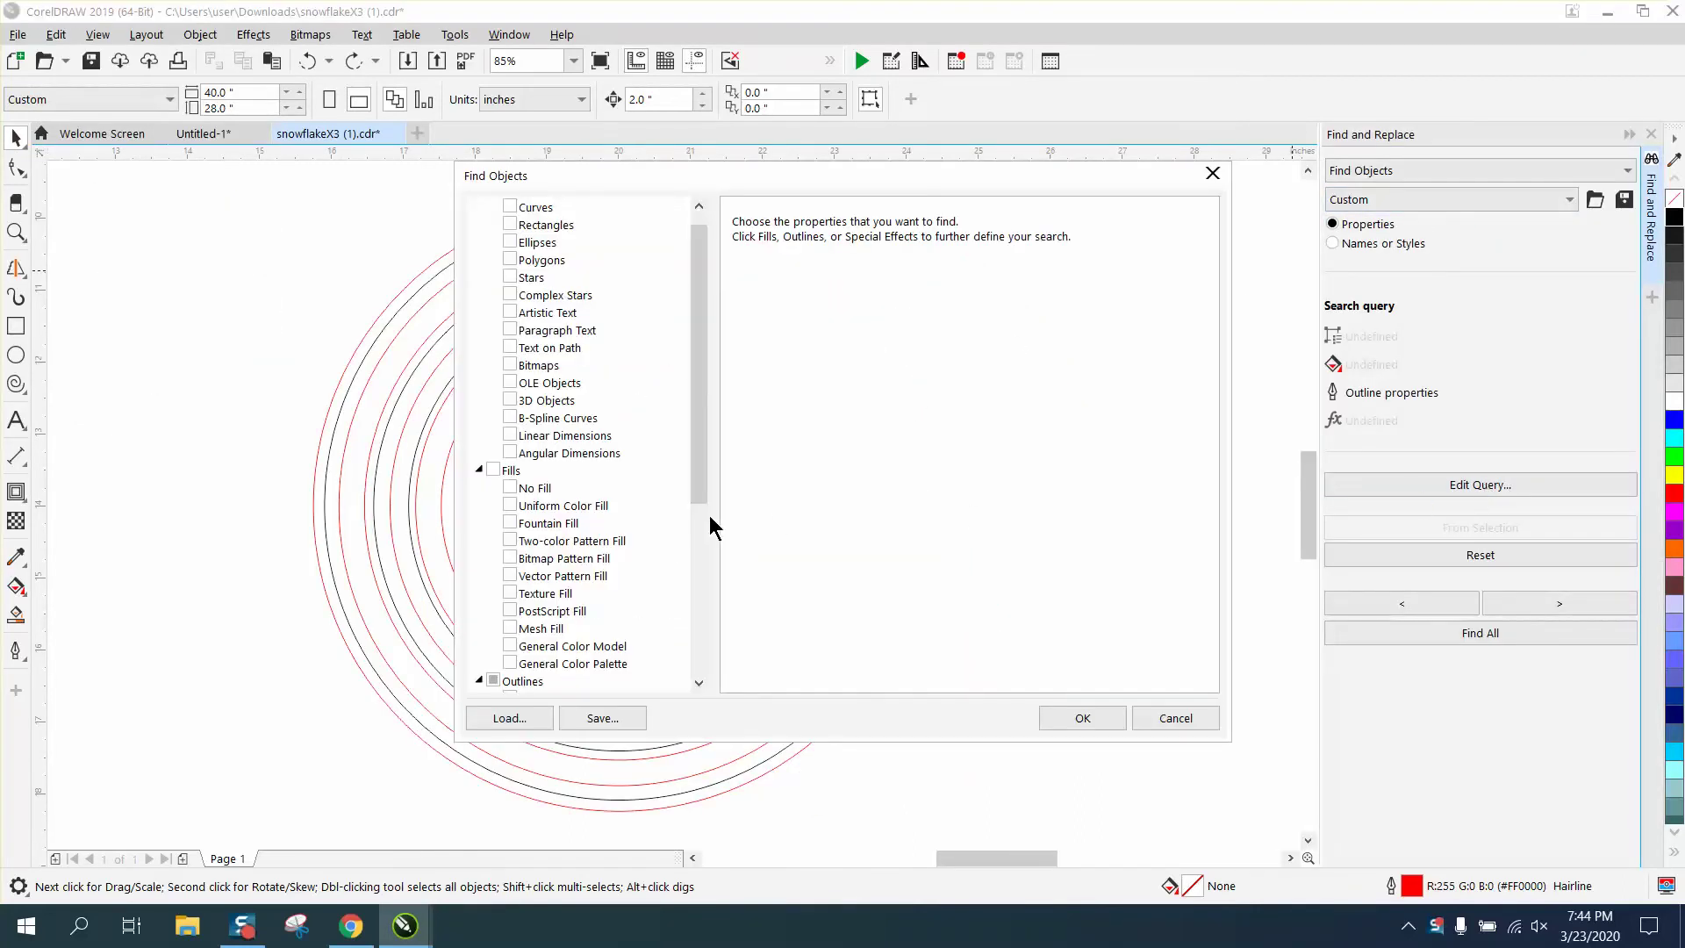
pyautogui.moveTo(707, 491); pyautogui.dragTo(709, 560)
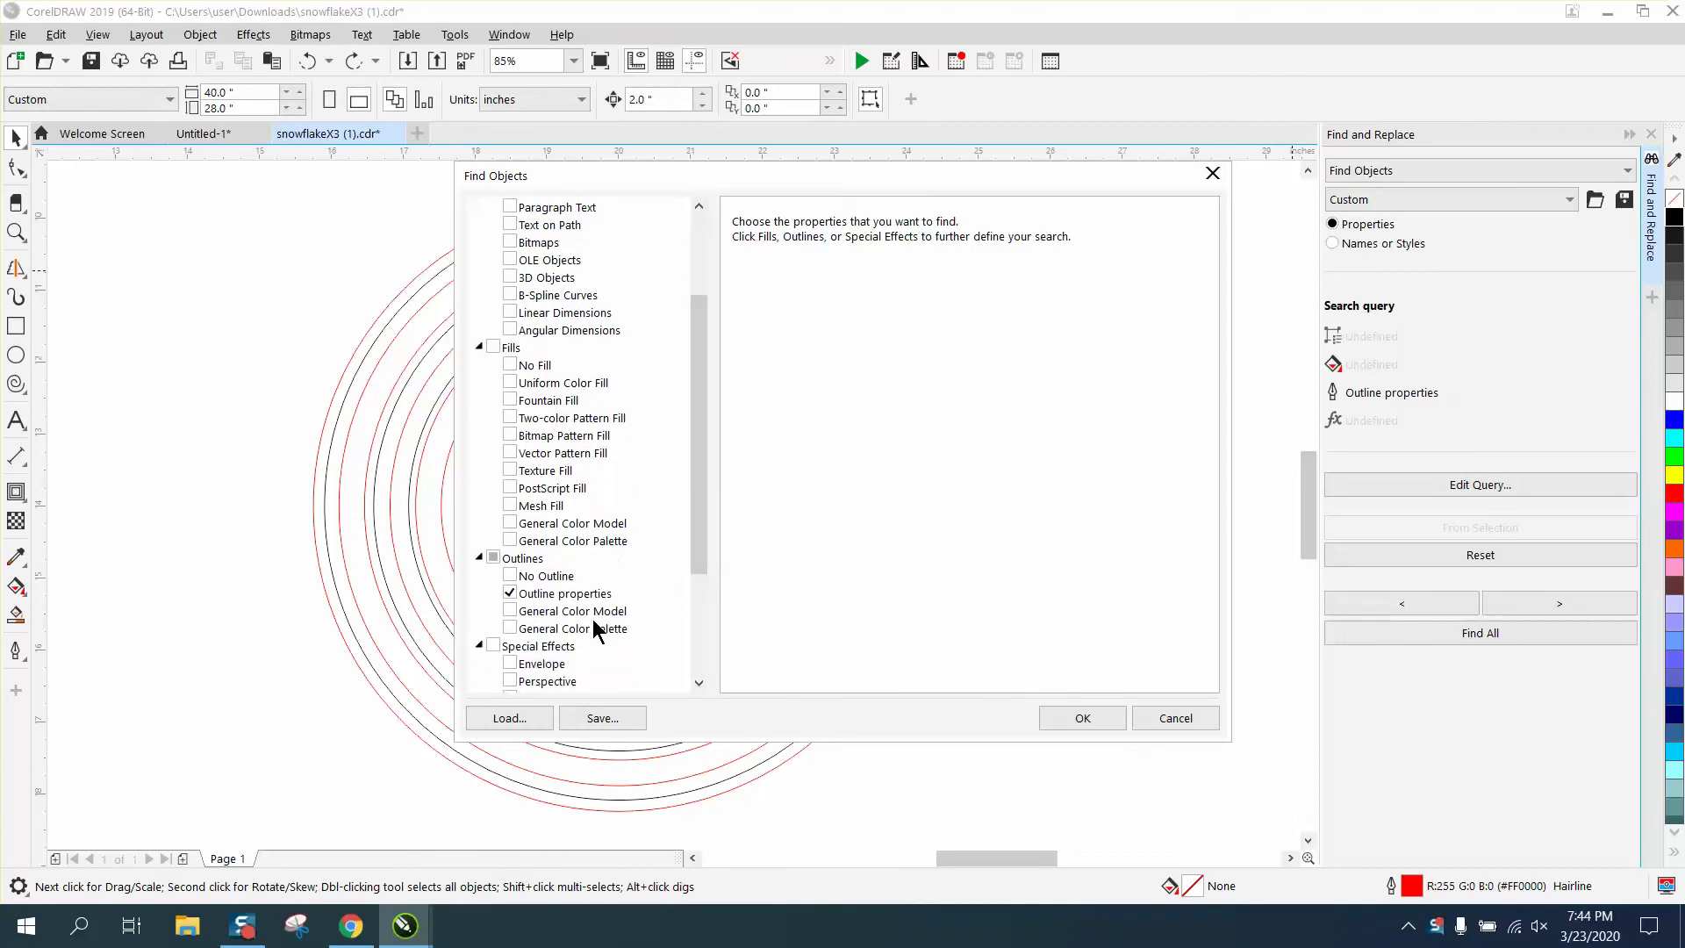
pyautogui.click(543, 595)
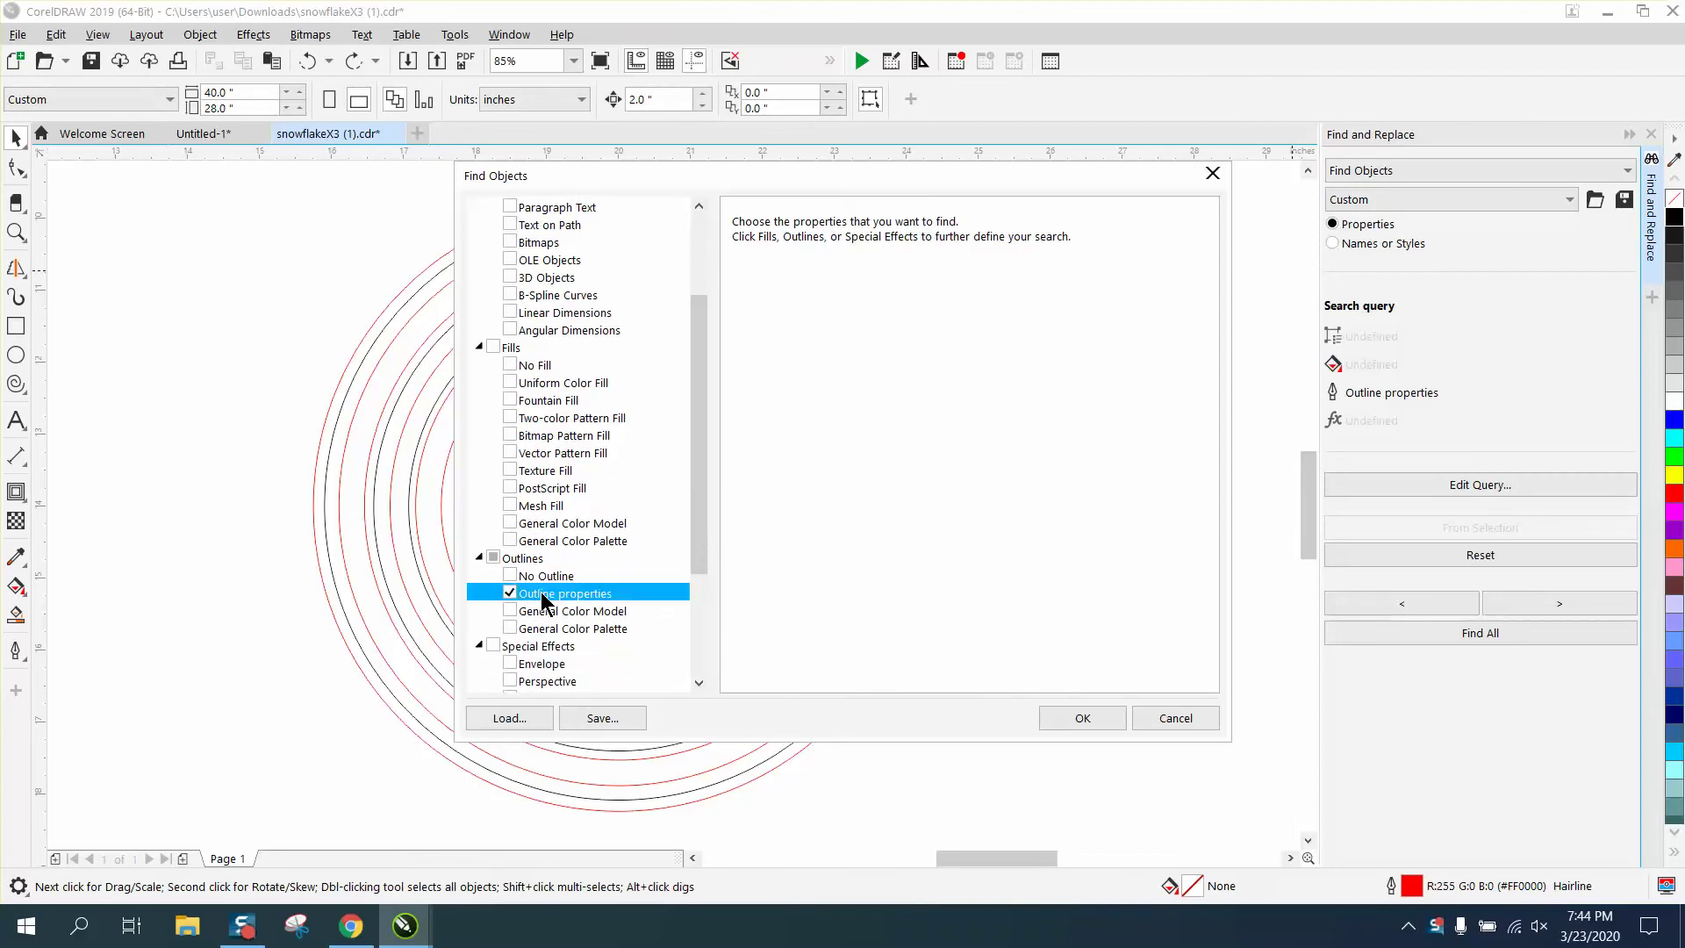
pyautogui.click(739, 262)
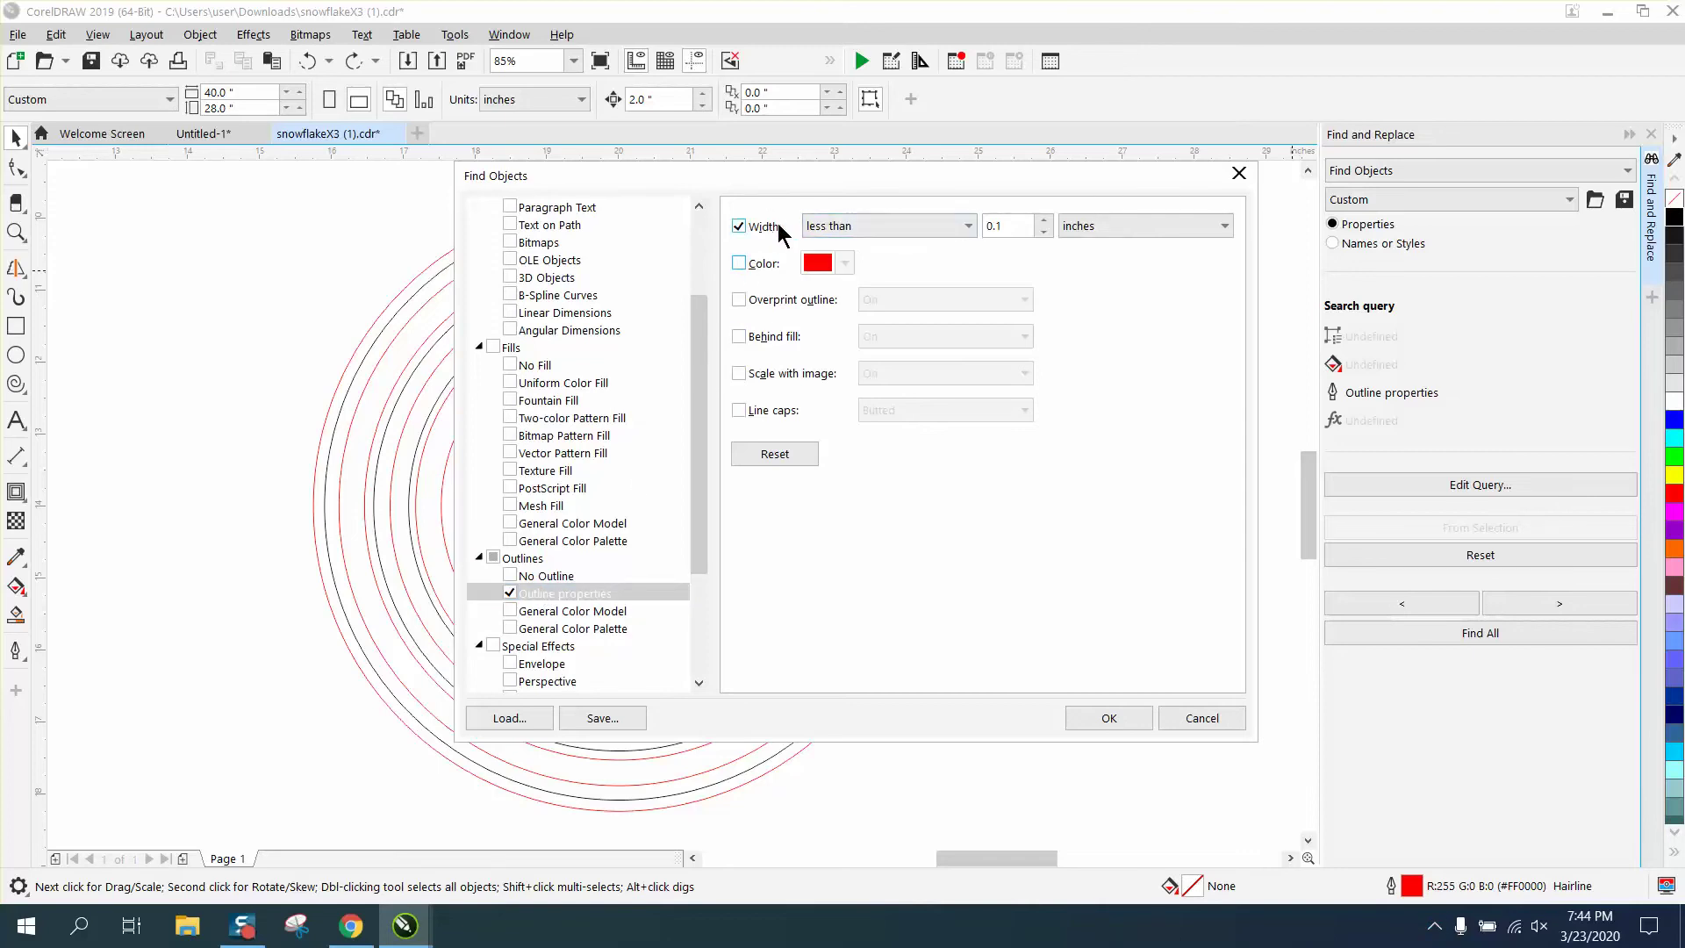
pyautogui.click(738, 265)
pyautogui.click(842, 264)
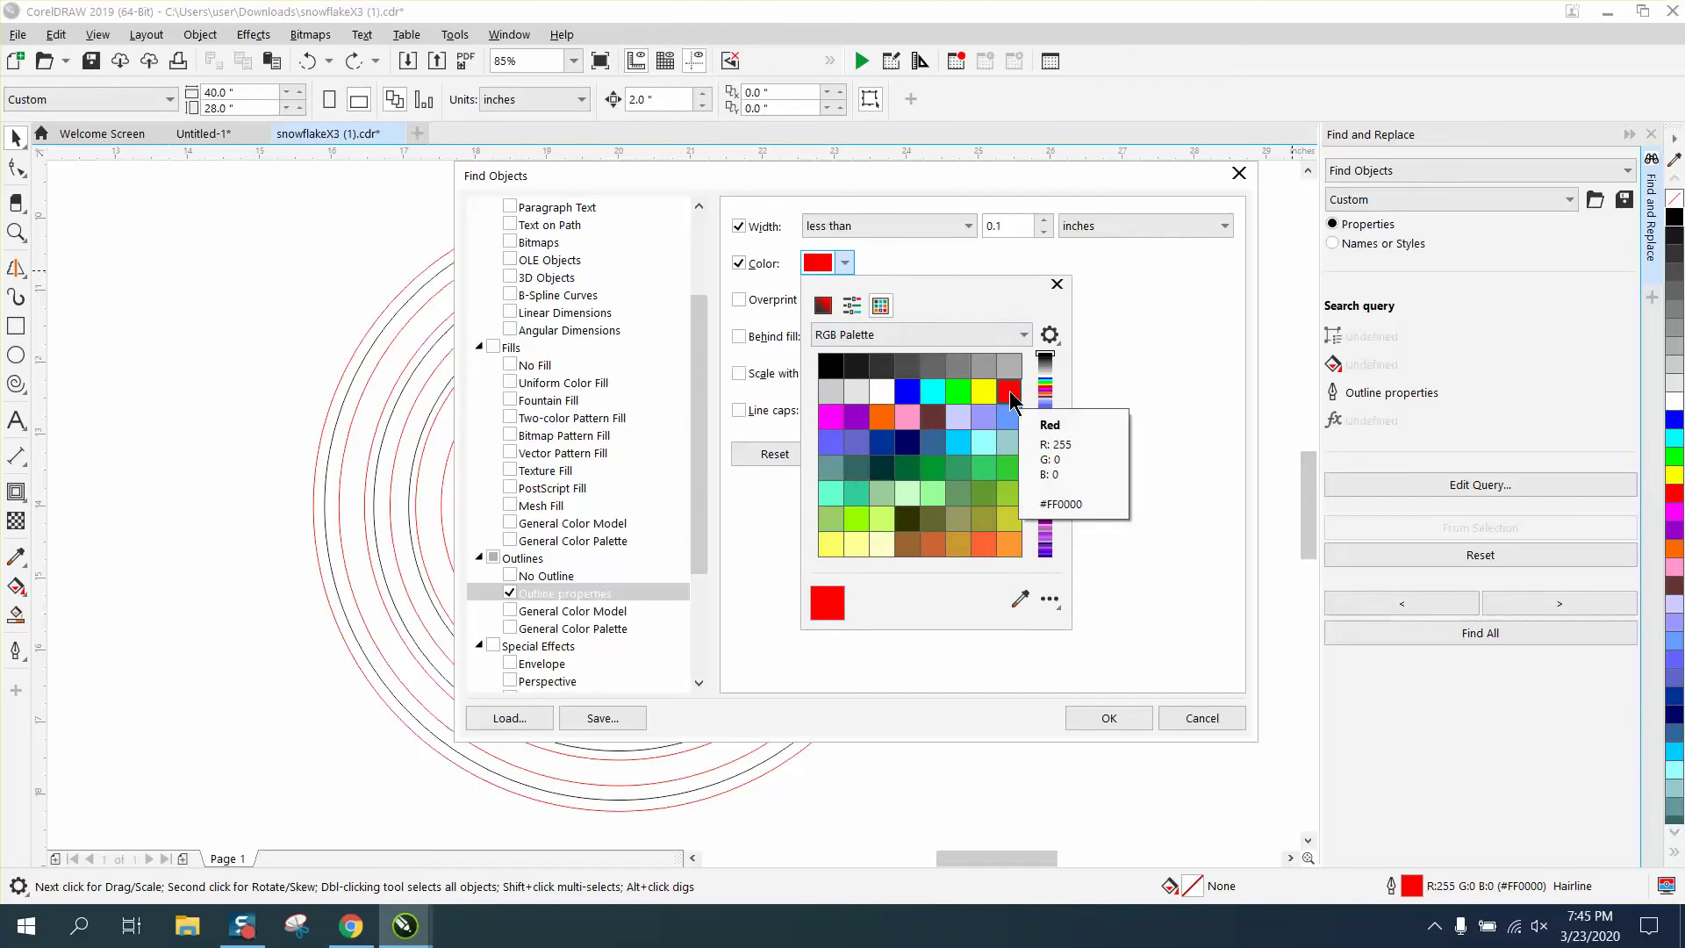
pyautogui.click(1021, 602)
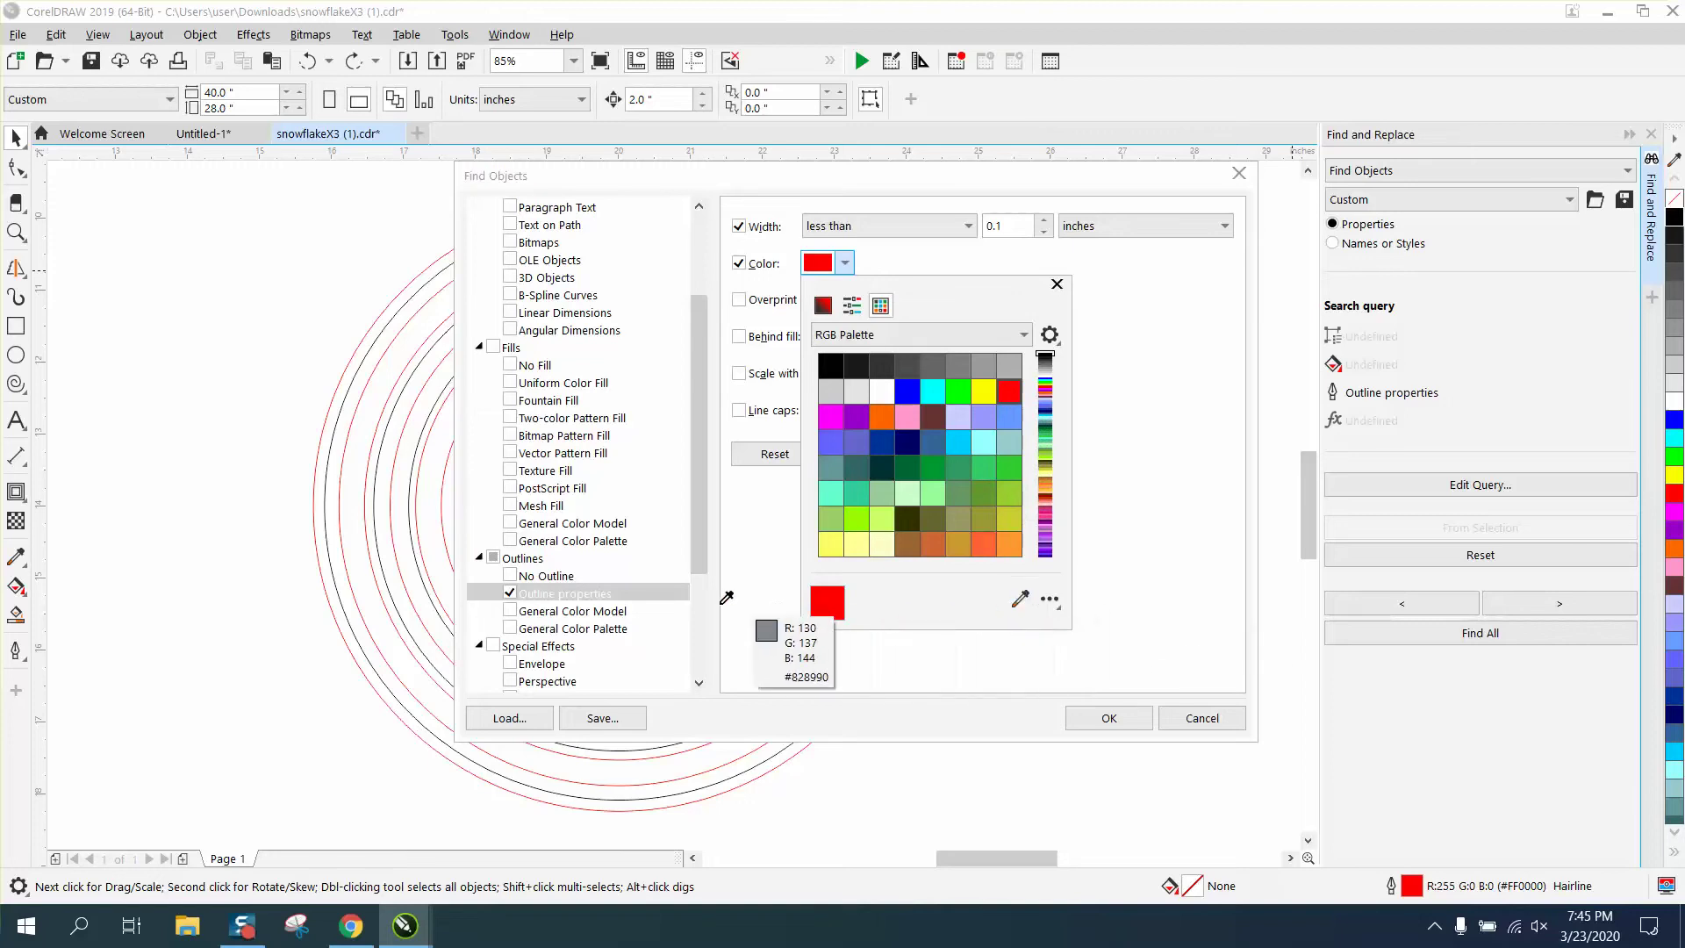
pyautogui.click(443, 493)
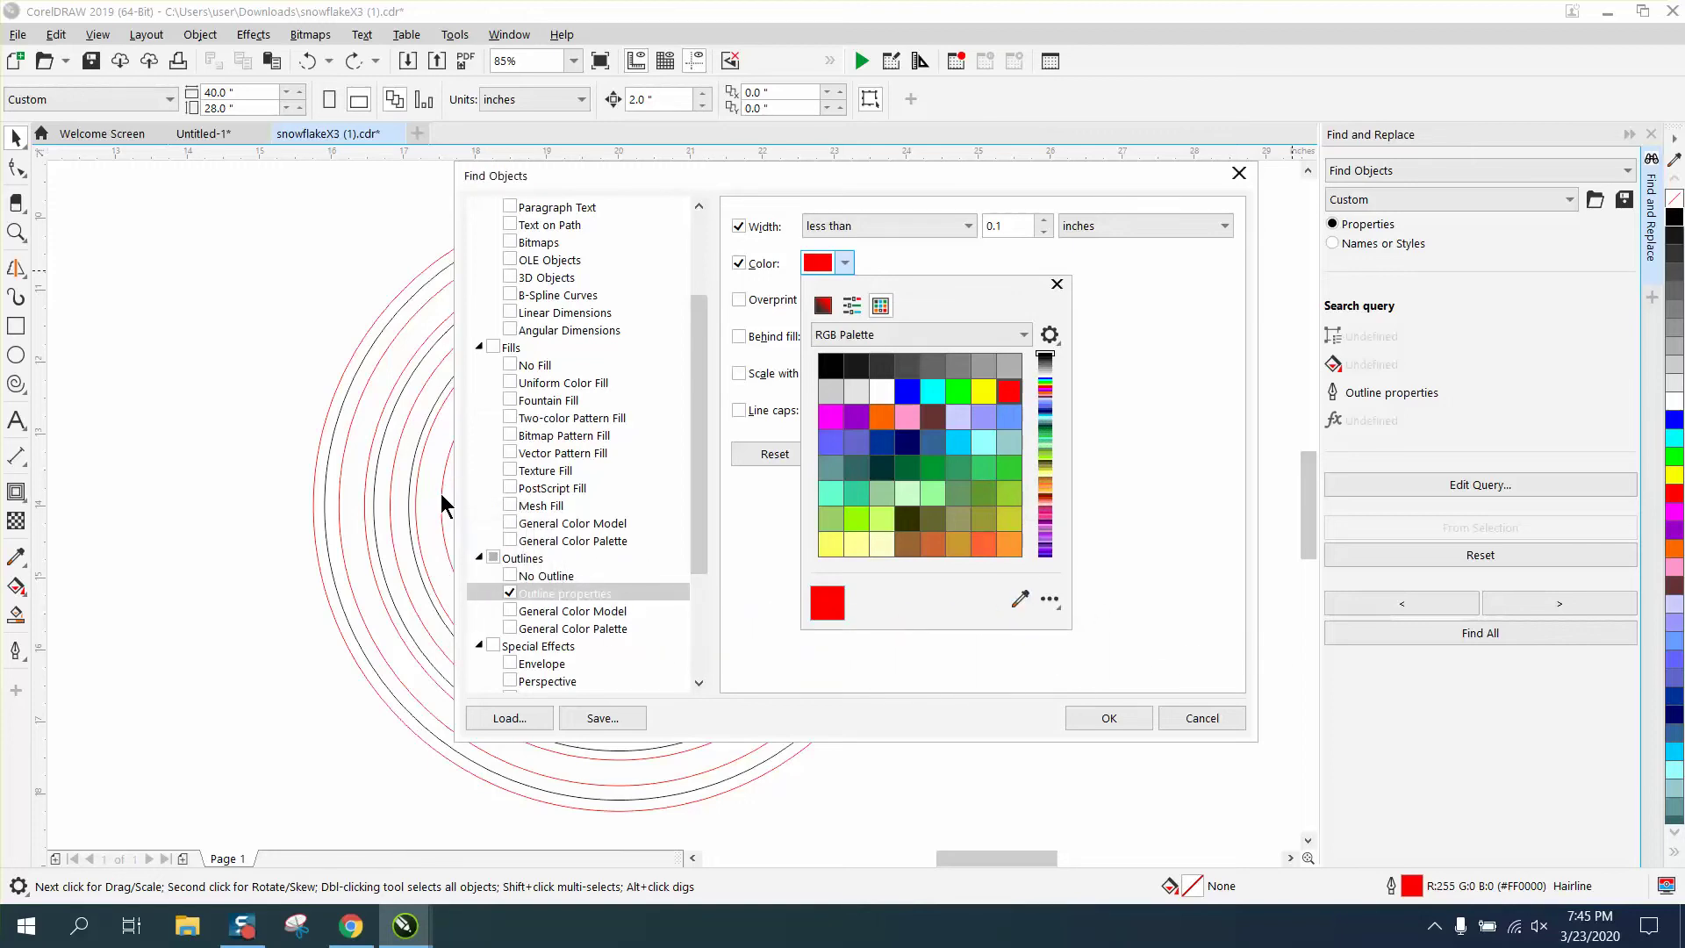
pyautogui.click(1128, 711)
# Confirm the query, select all seven red hairline circles, then delete and restore them
pyautogui.click(1126, 718)
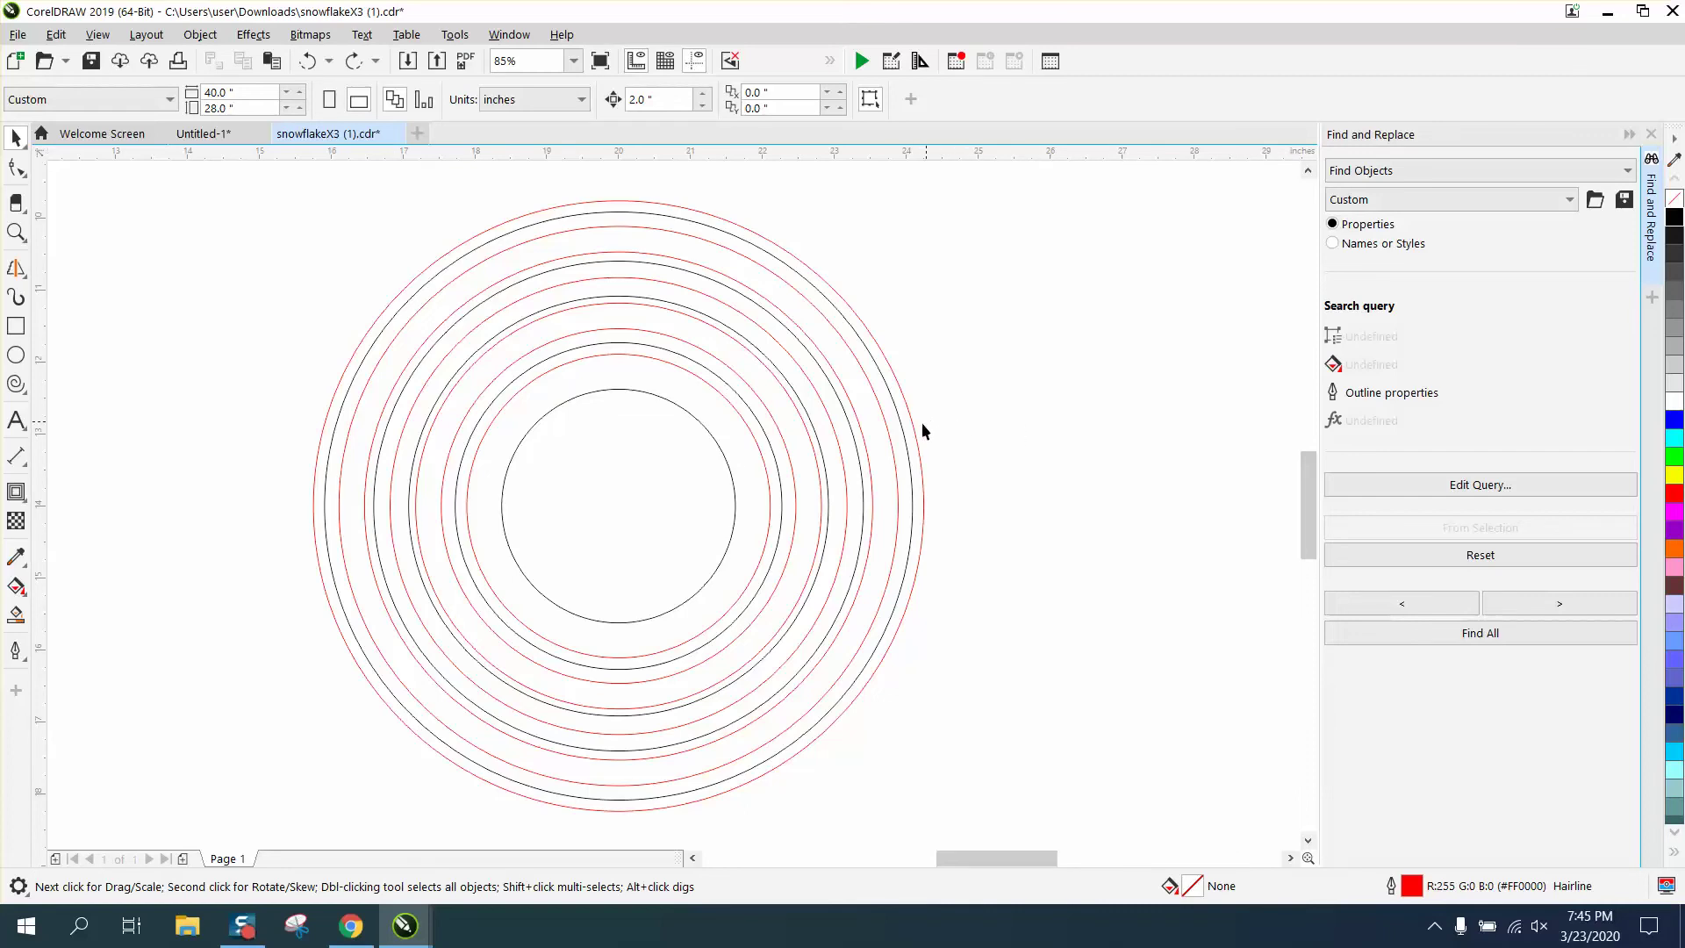
pyautogui.click(1491, 641)
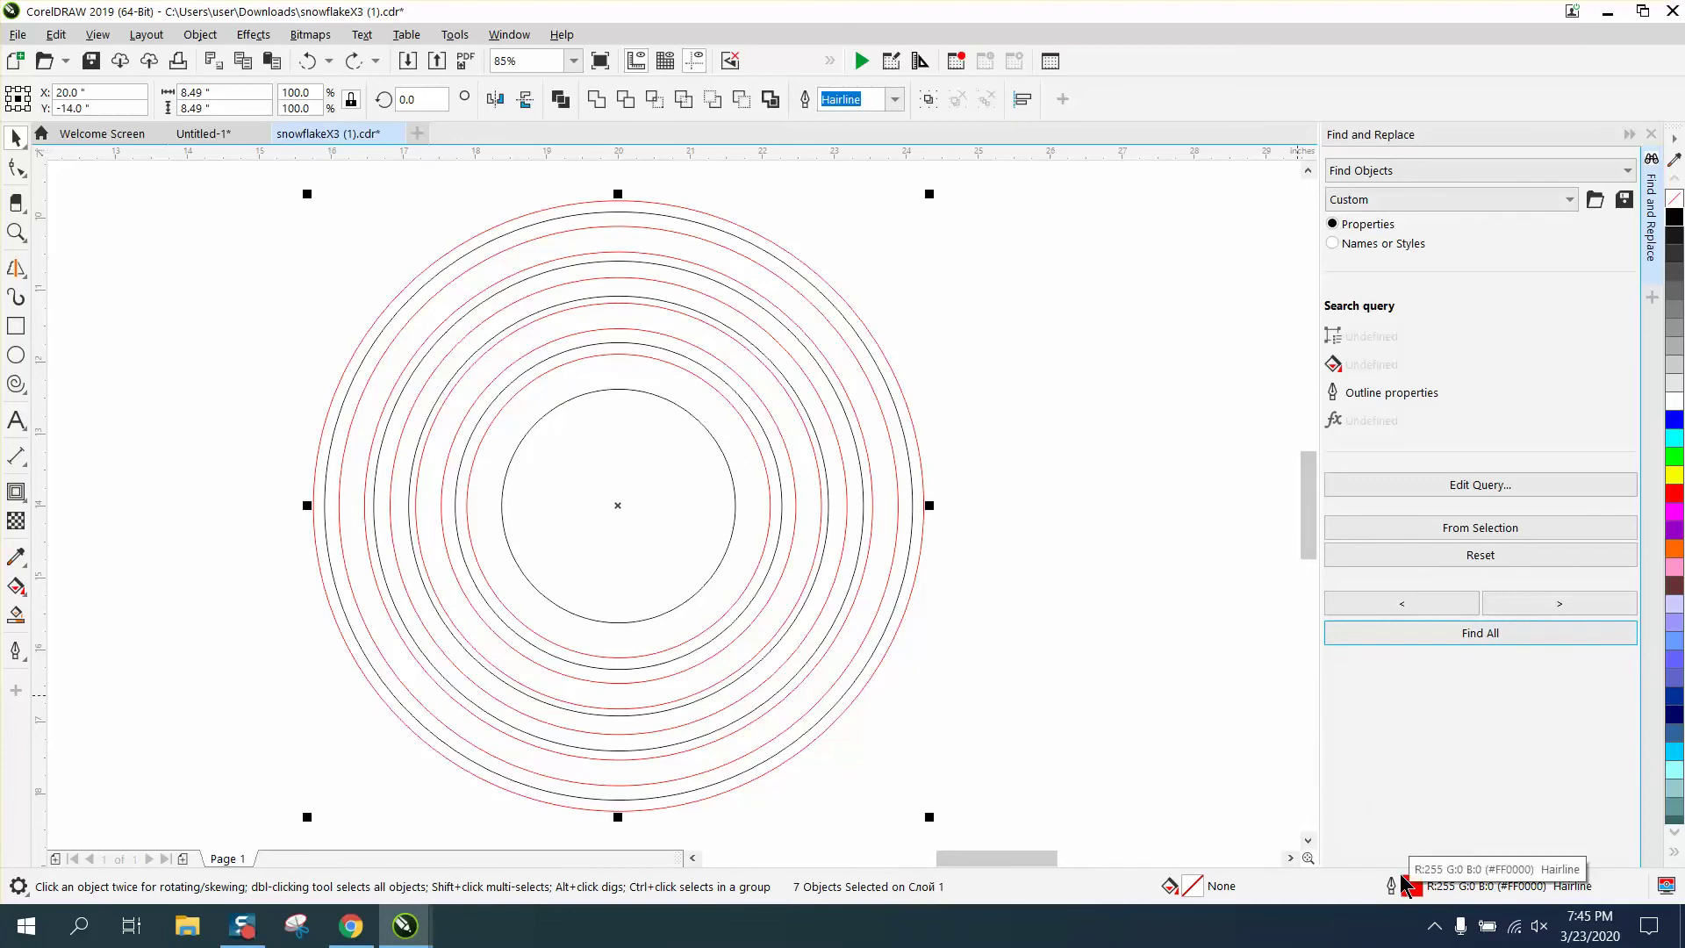
pyautogui.press('Delete')
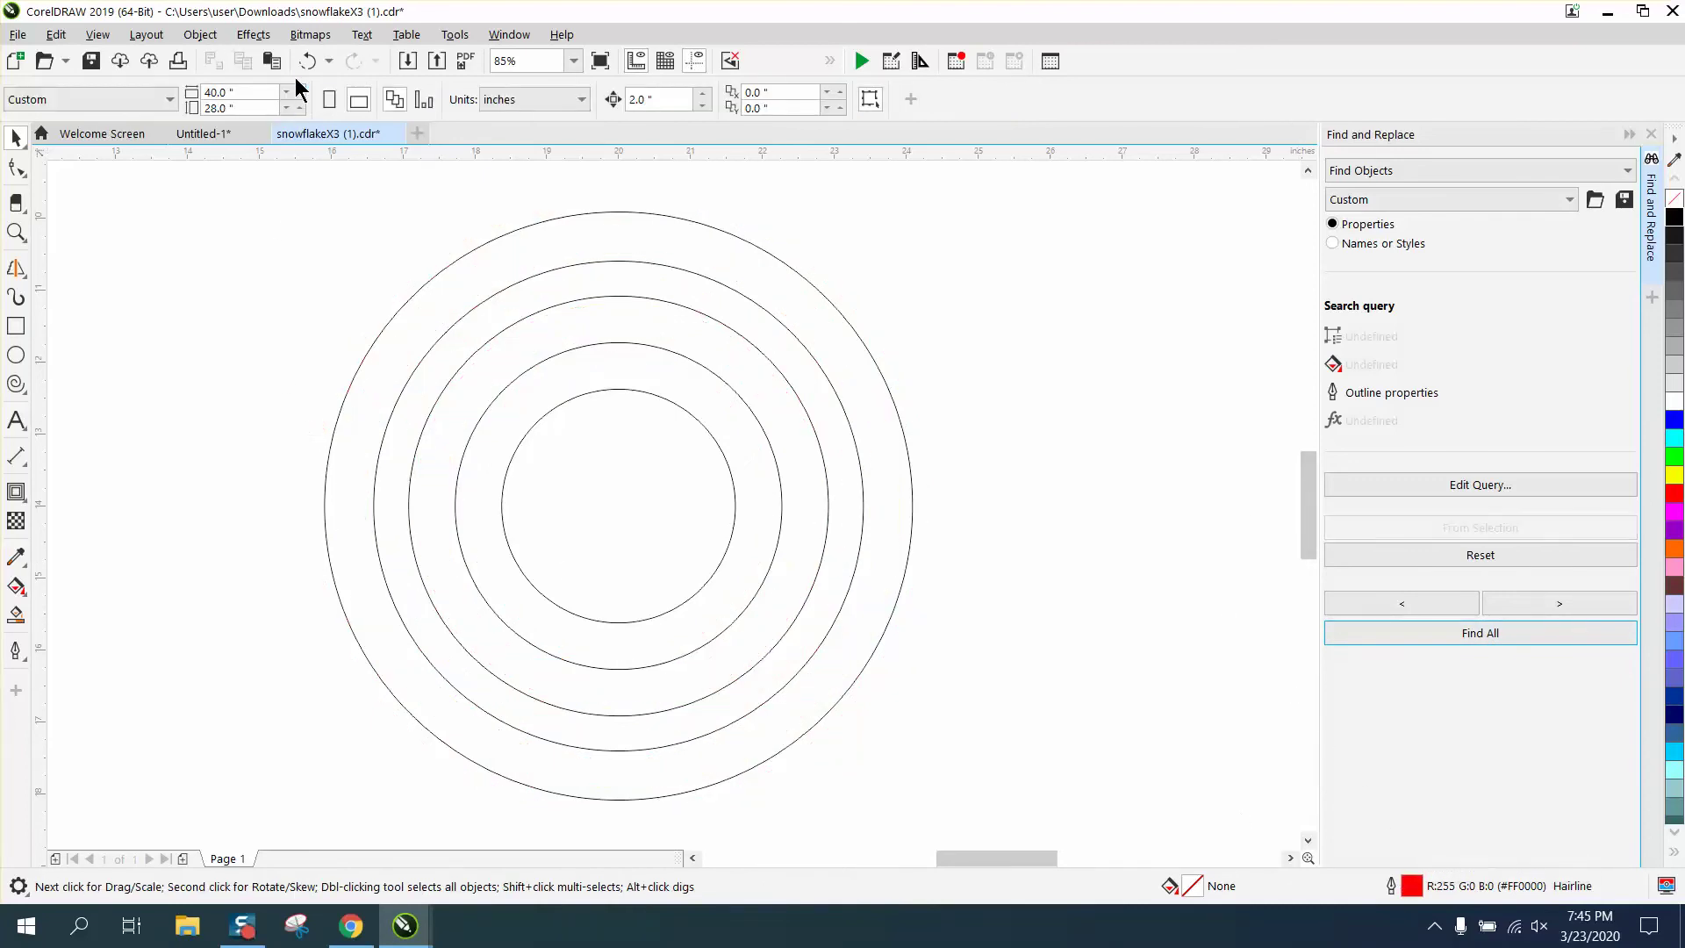
pyautogui.click(305, 62)
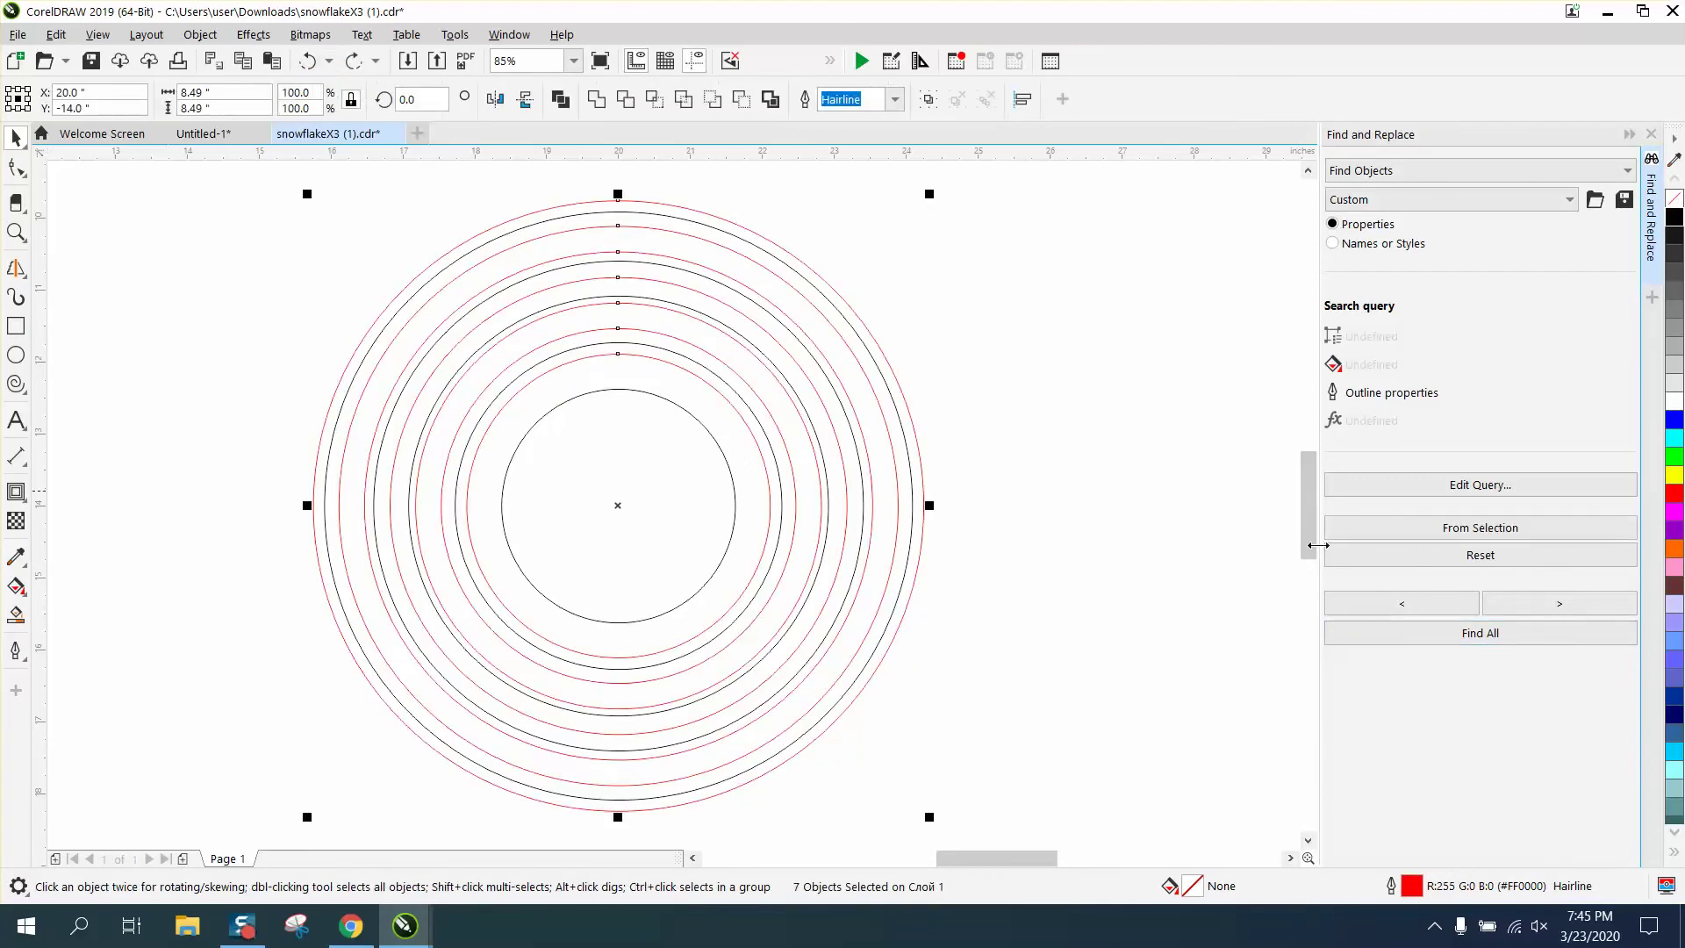
# Set the selected red circles' outline width to 0.5 pt
pyautogui.doubleClick(1411, 888)
pyautogui.click(709, 386)
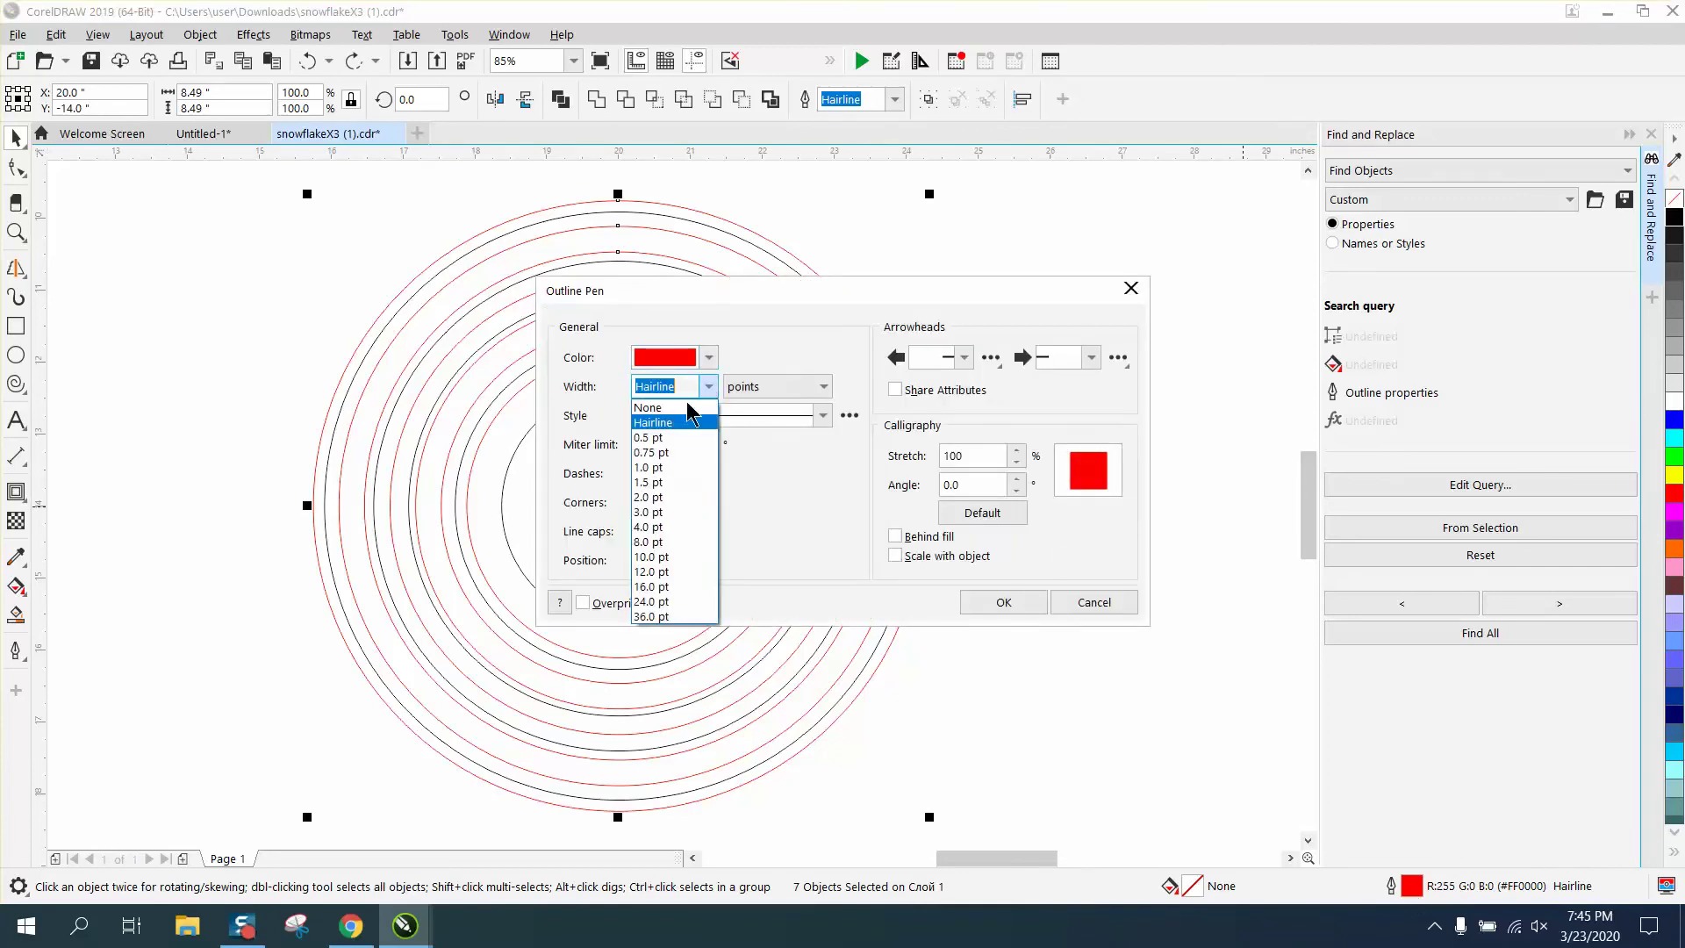
pyautogui.click(673, 437)
pyautogui.click(998, 602)
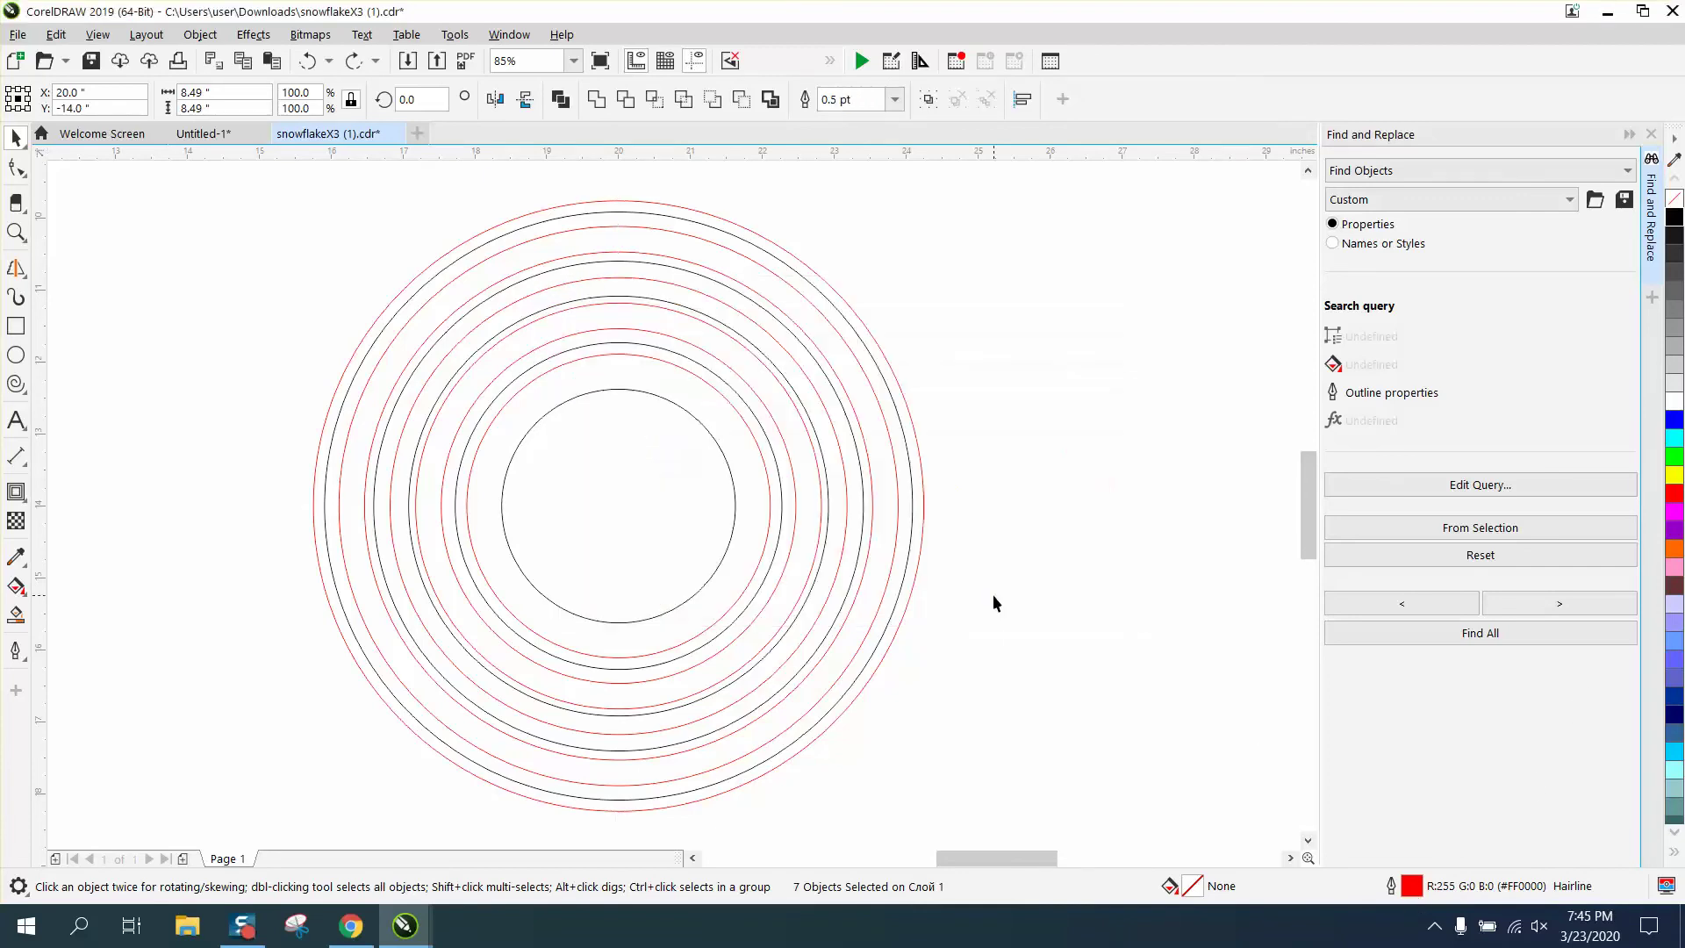
pyautogui.click(1066, 522)
pyautogui.click(923, 503)
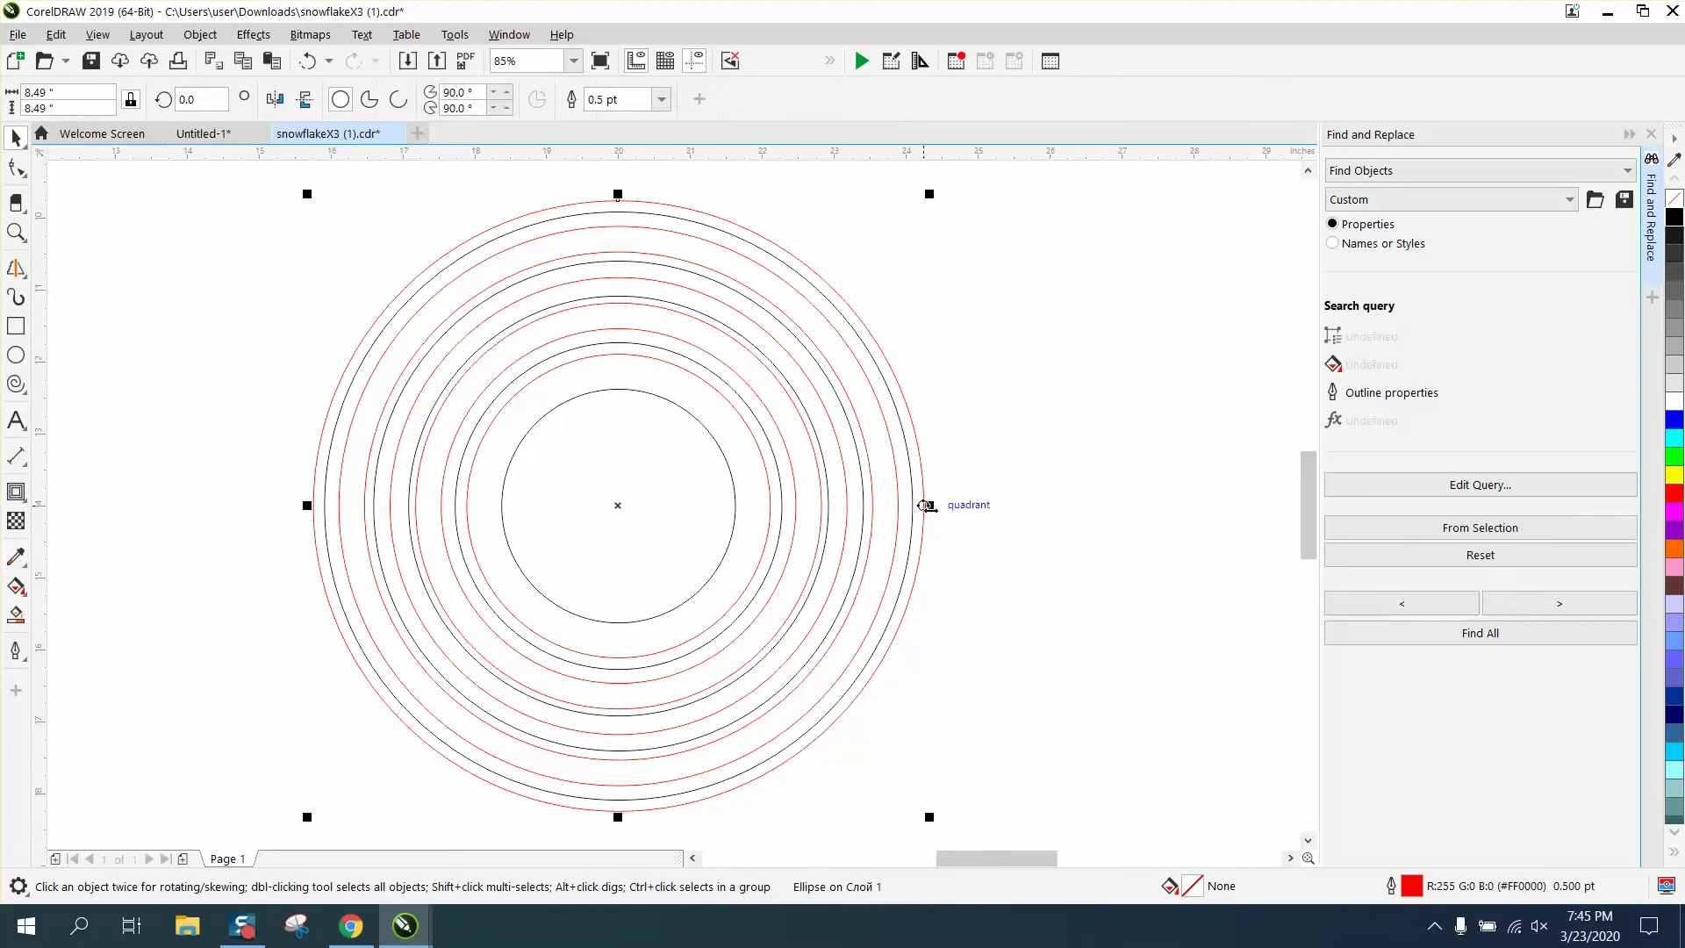
pyautogui.click(776, 506)
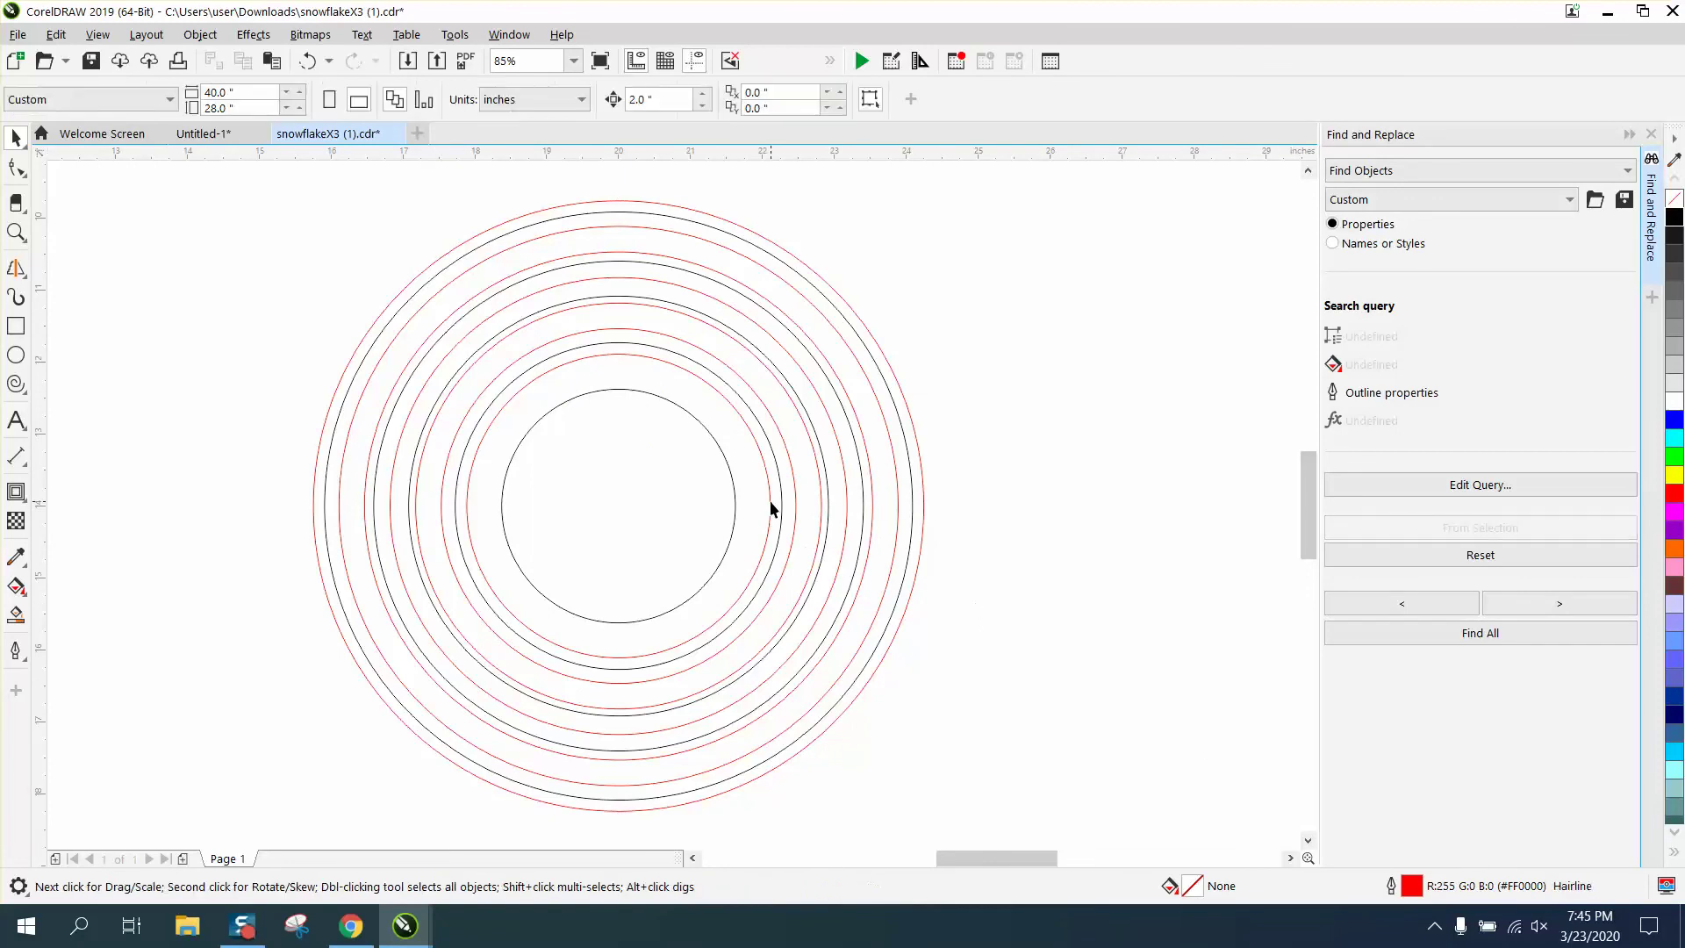
pyautogui.click(779, 509)
pyautogui.click(1035, 519)
pyautogui.click(766, 468)
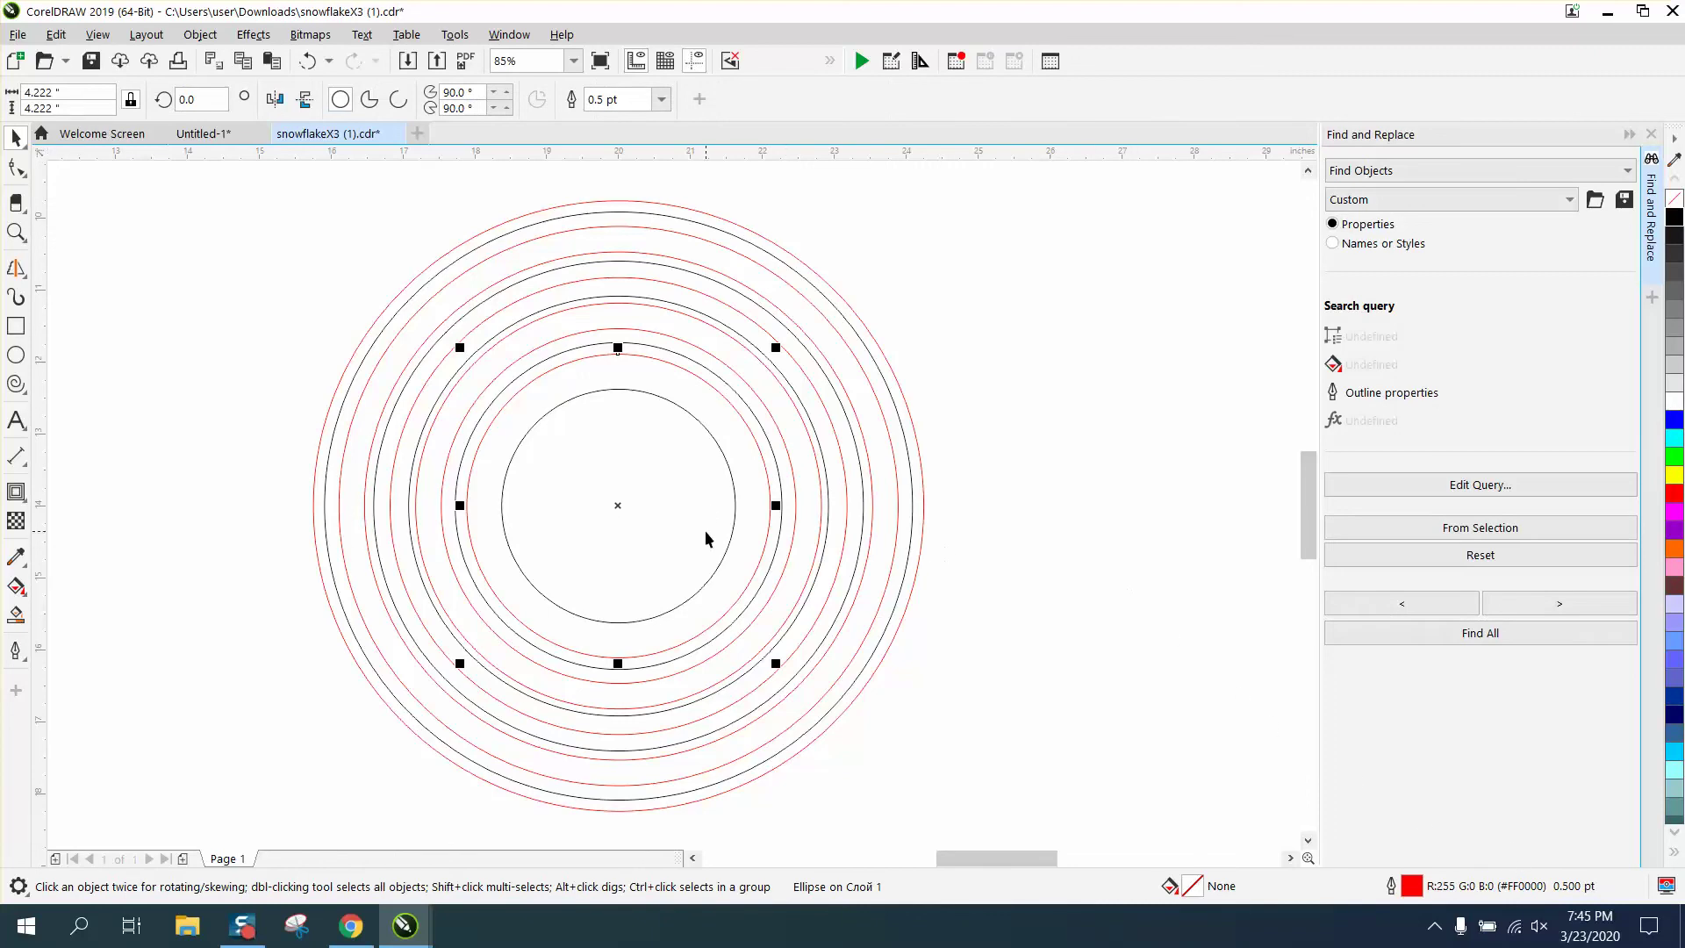
pyautogui.click(726, 464)
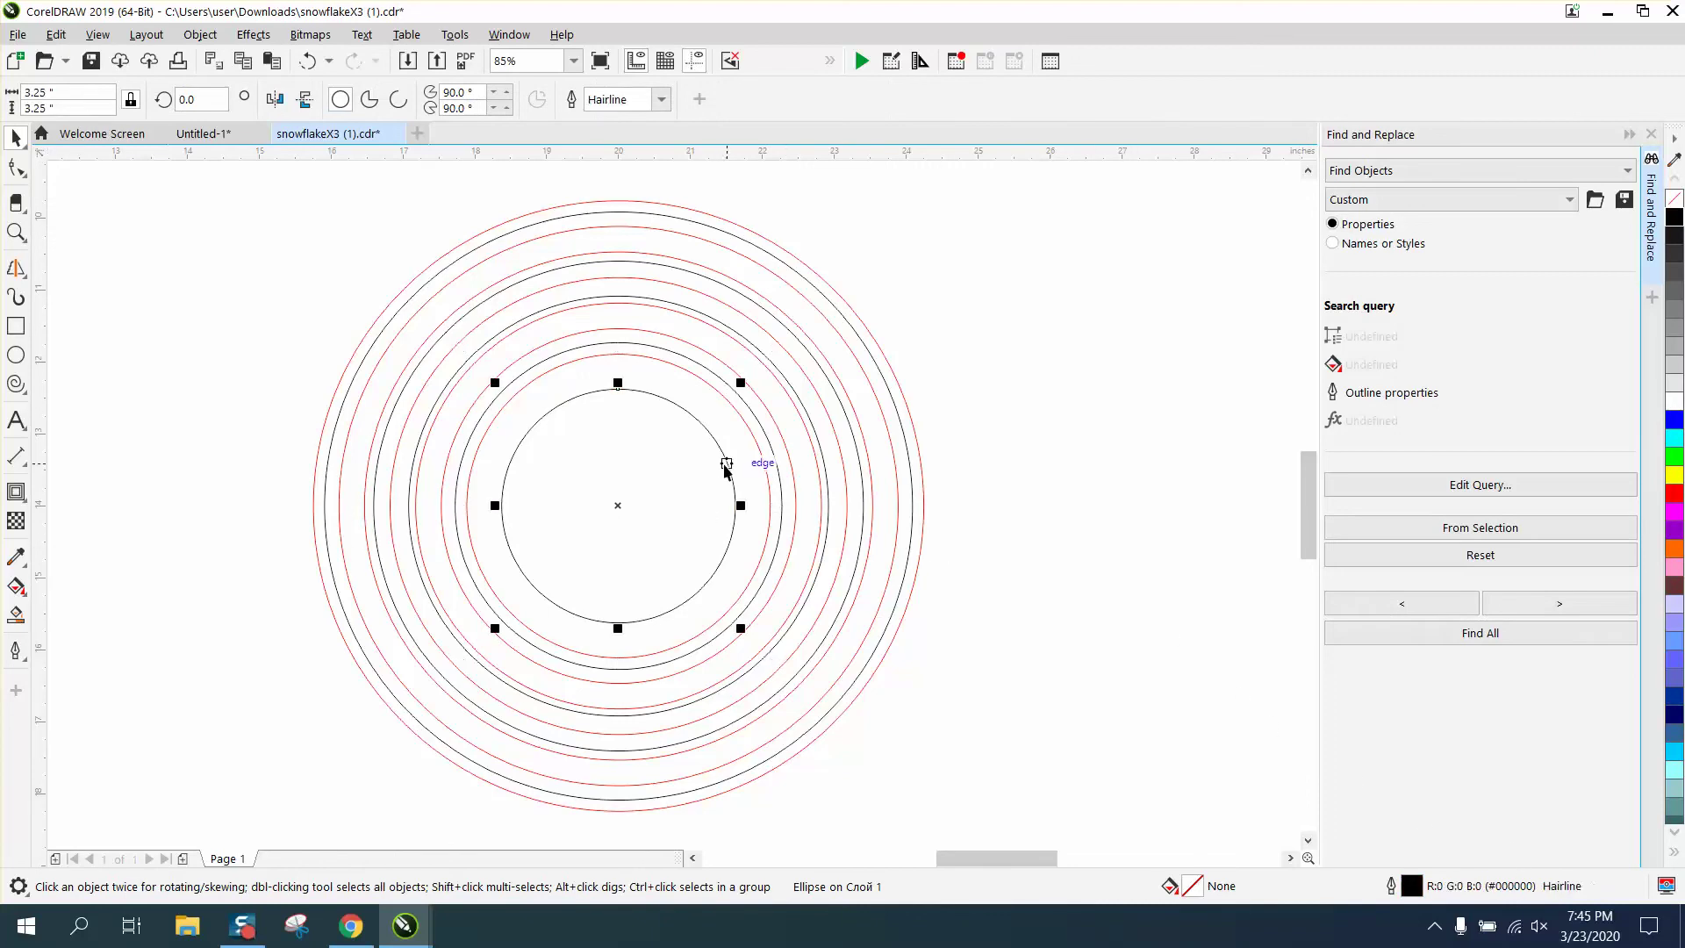
pyautogui.scroll(-2, 727, 468)
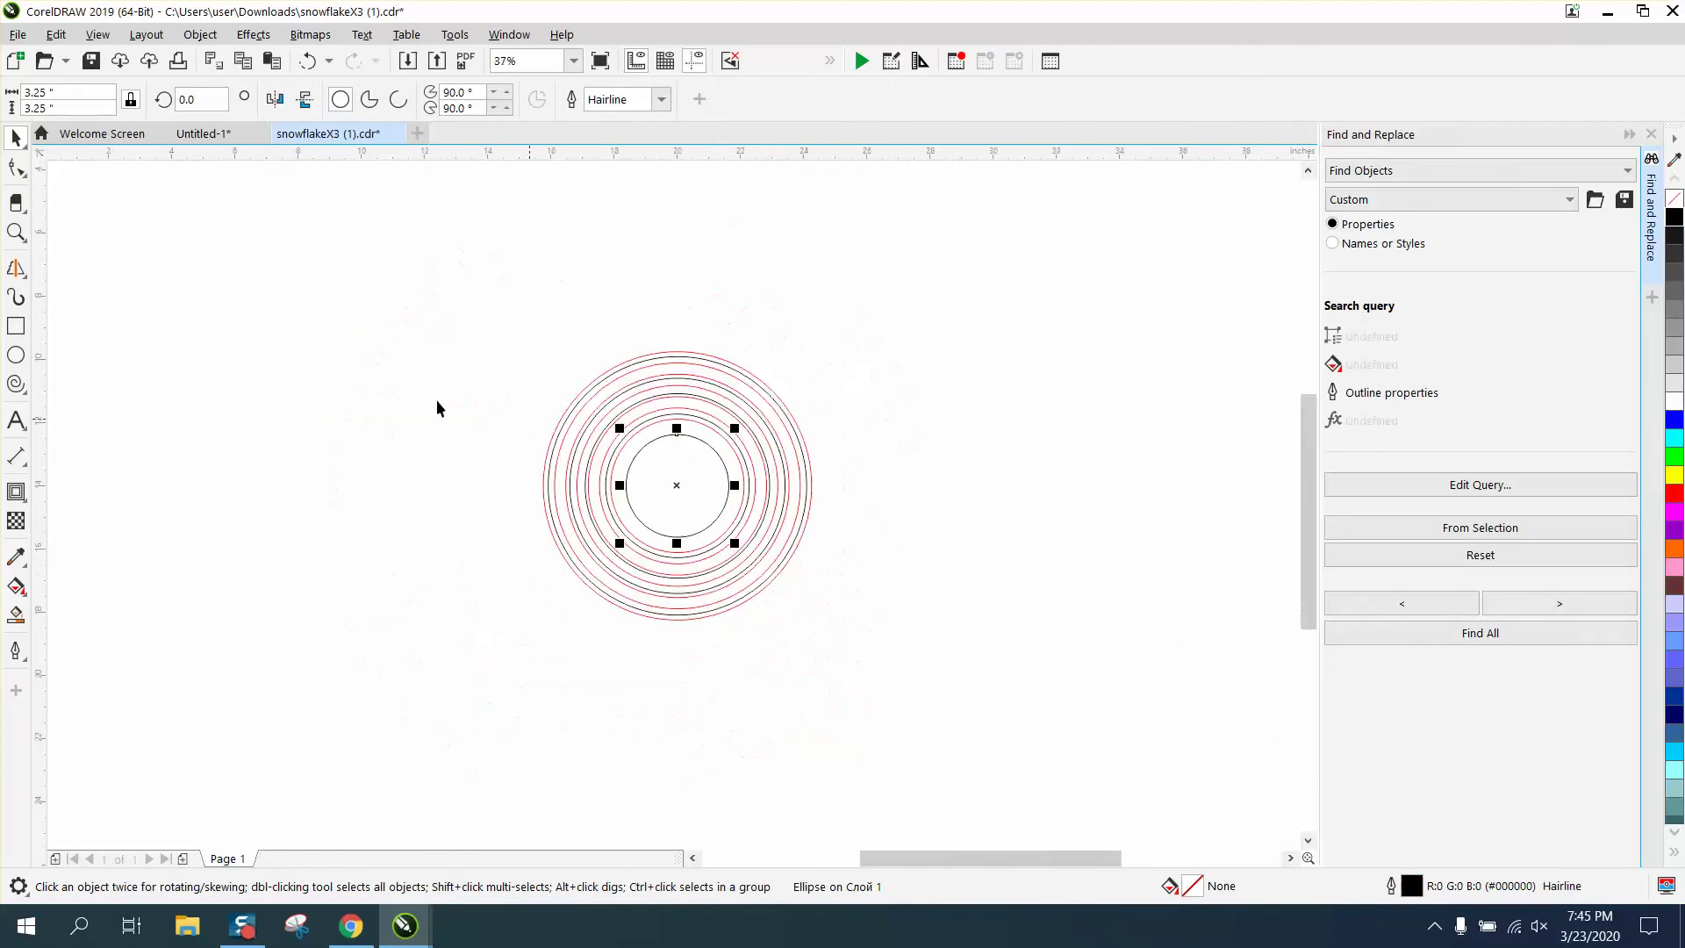
pyautogui.click(16, 233)
pyautogui.moveTo(444, 297); pyautogui.dragTo(911, 654)
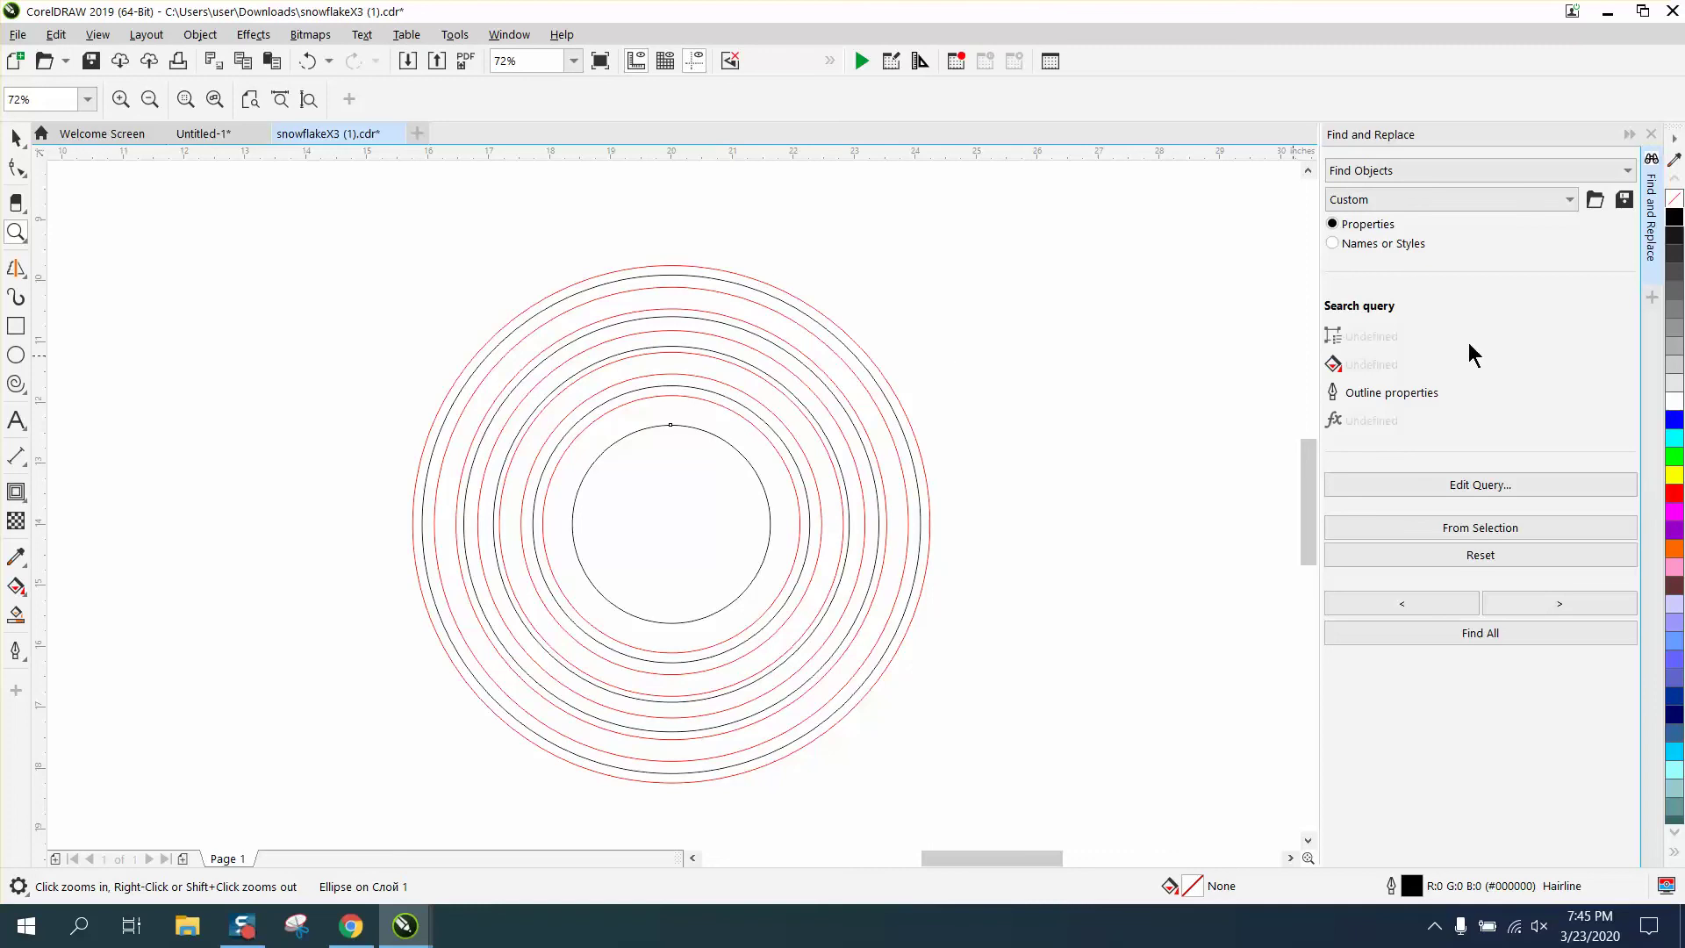
pyautogui.click(1651, 134)
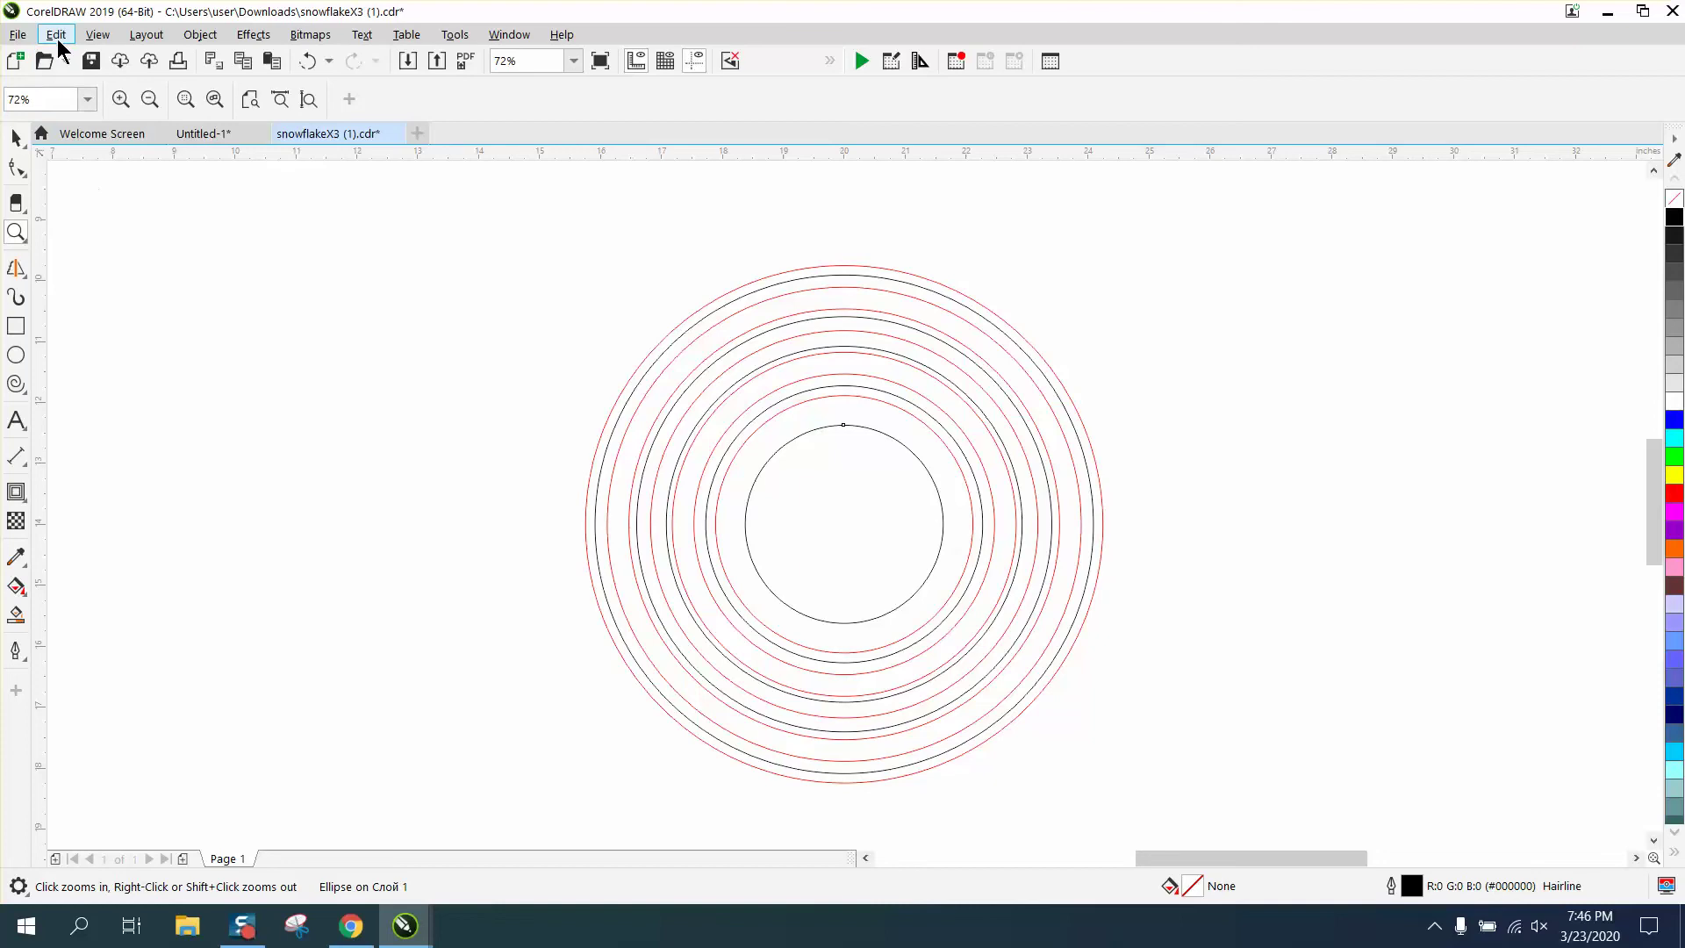
pyautogui.click(57, 37)
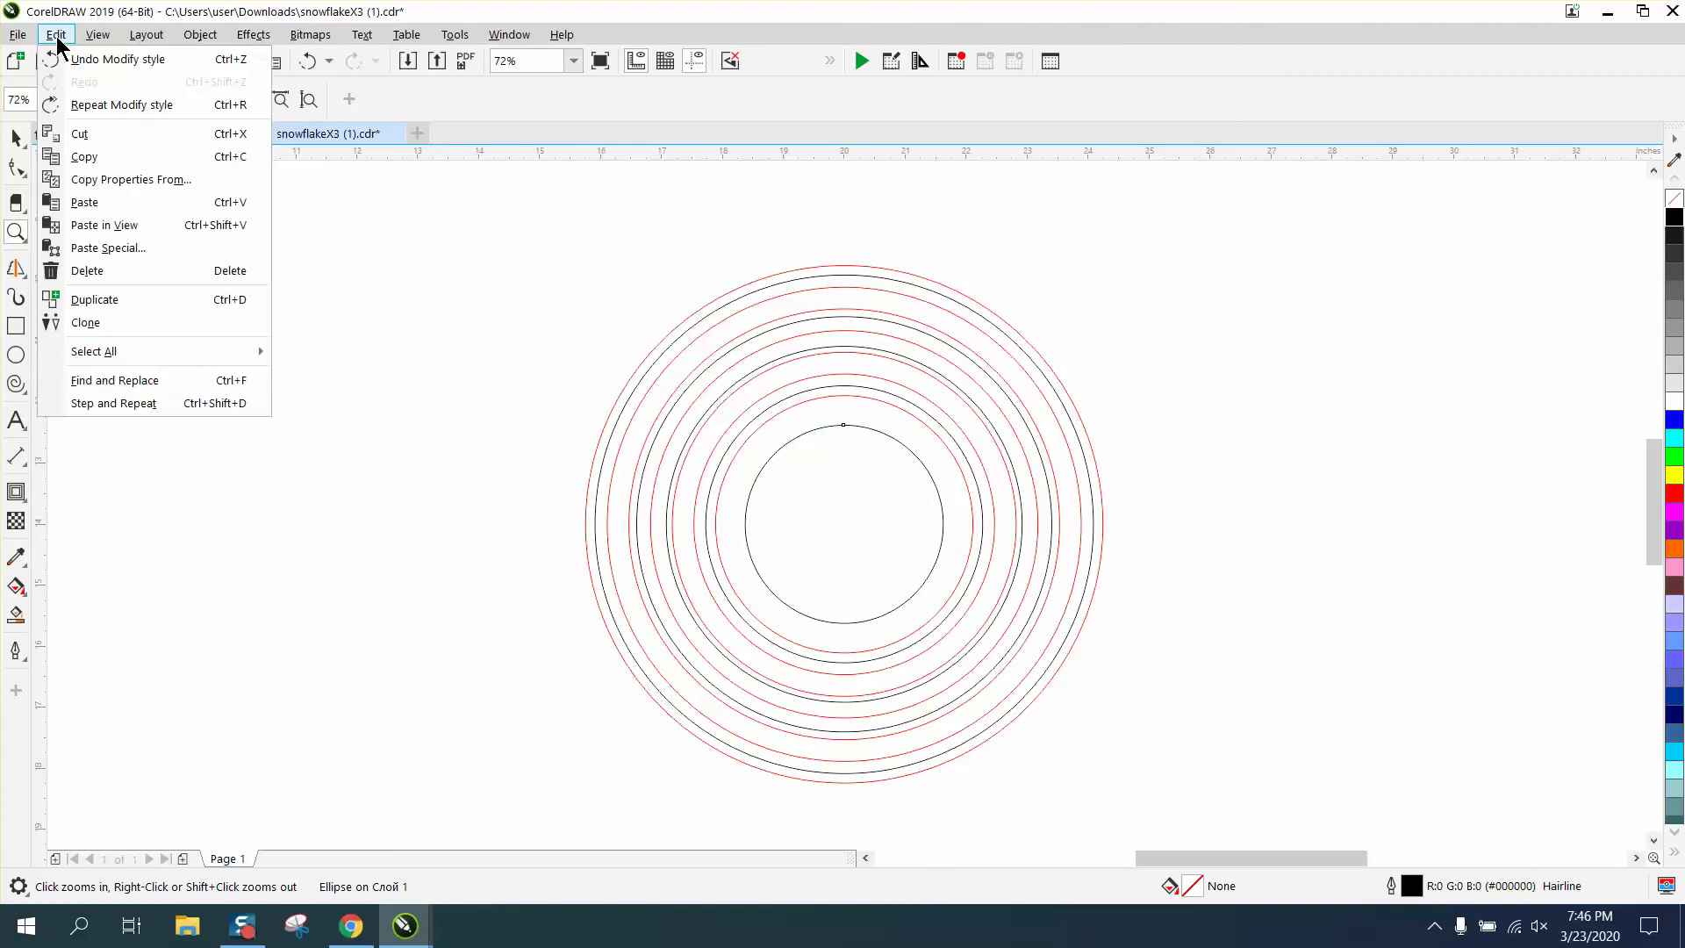
pyautogui.click(86, 380)
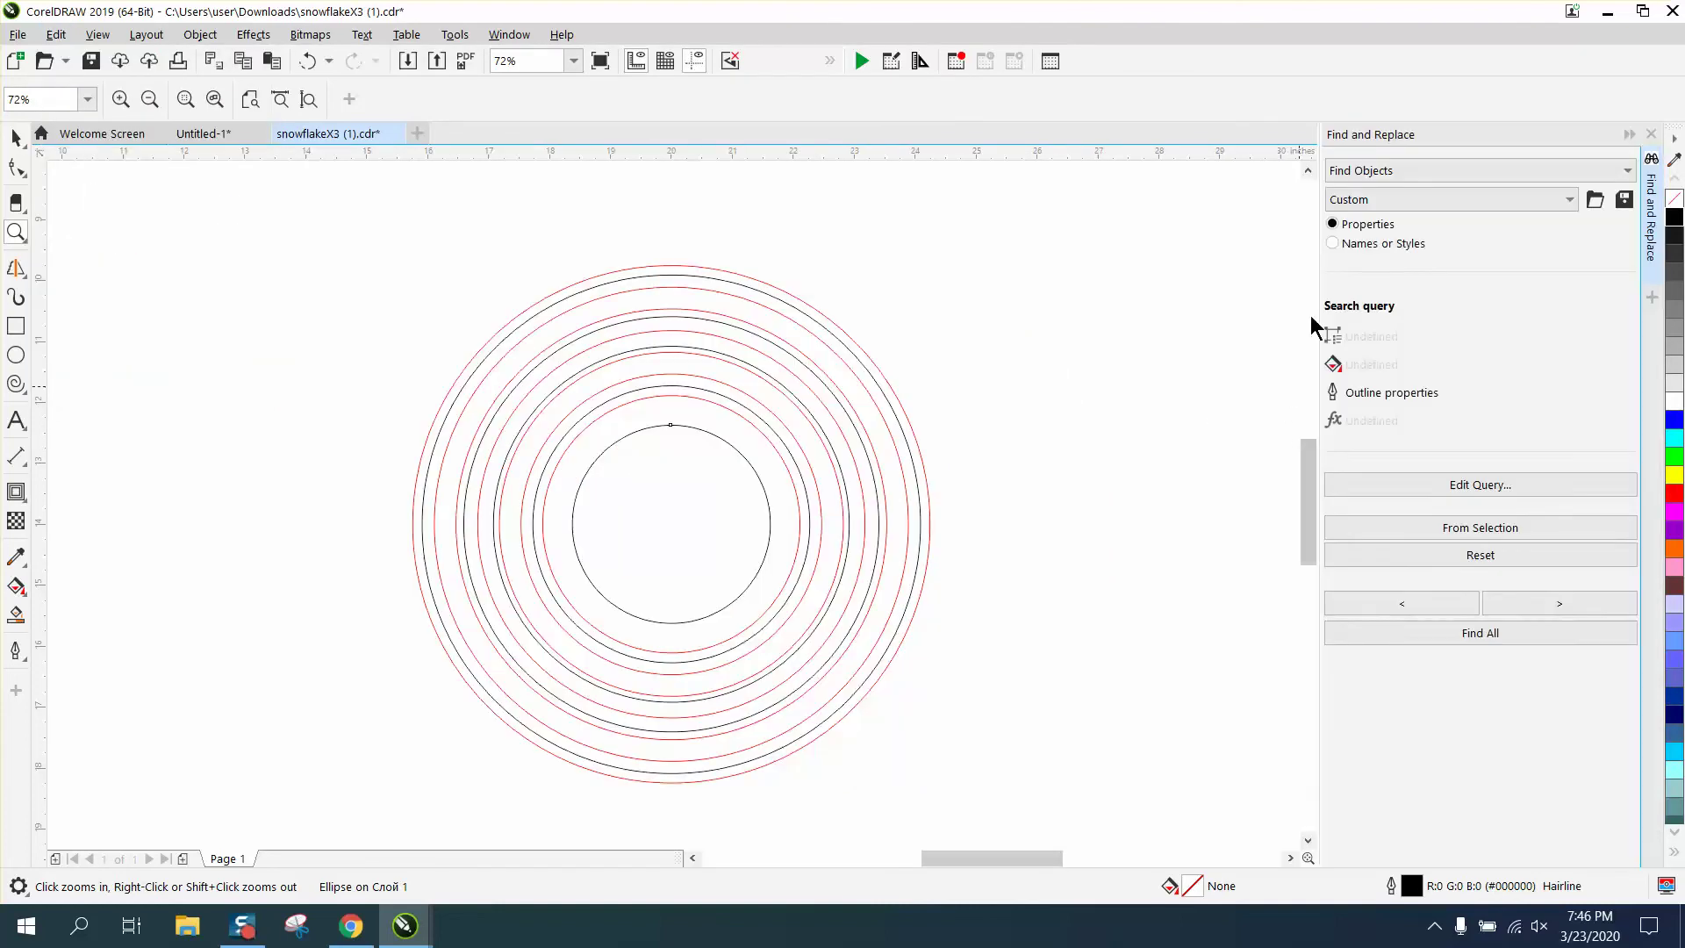